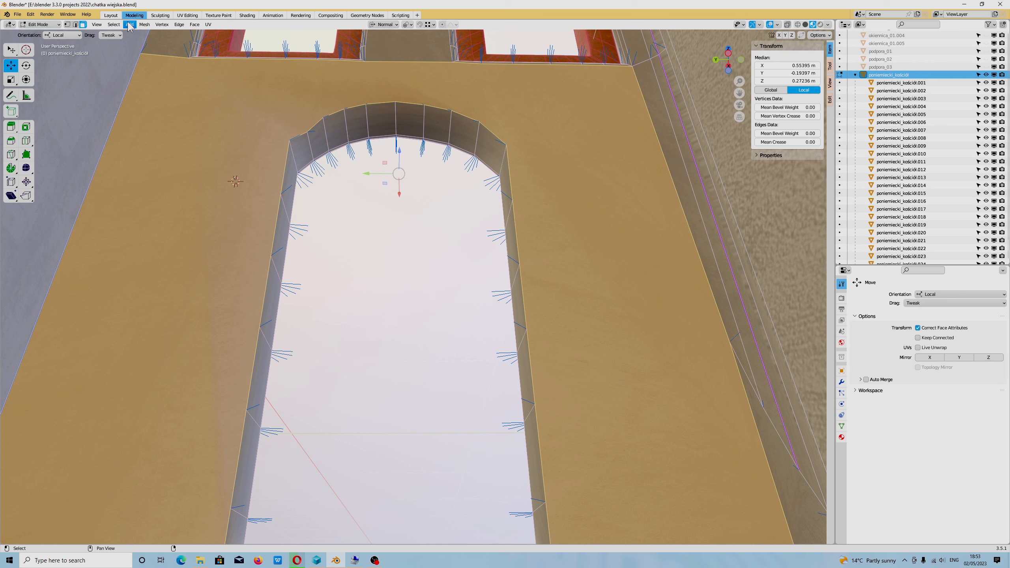
Apply Make Planar Faces to the selected wall face around the arched opening.
{"action": "left_click", "coordinate": [143, 26]}
{"action": "mouse_move", "coordinate": [159, 214]}
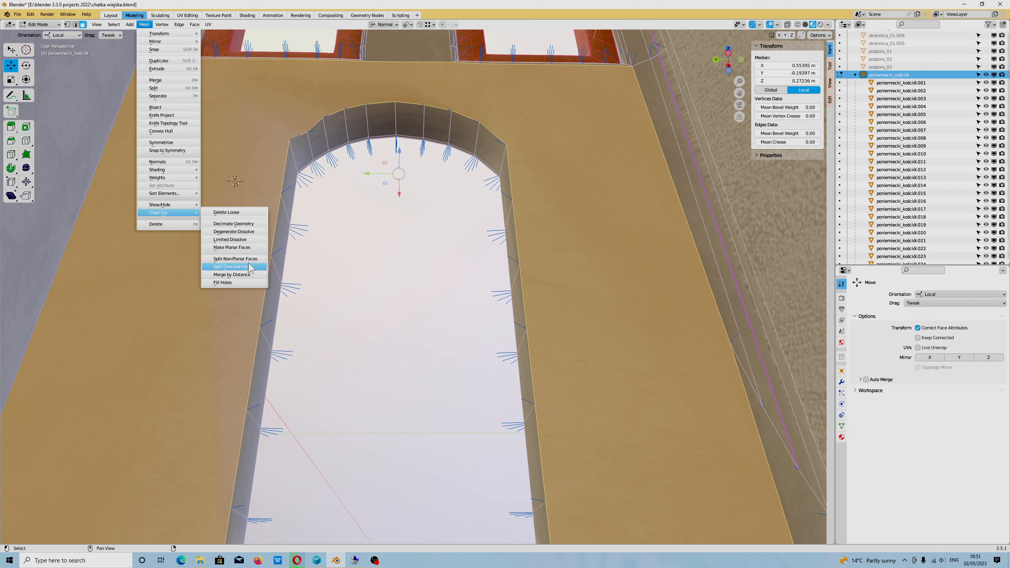
{"action": "left_click", "coordinate": [233, 248]}
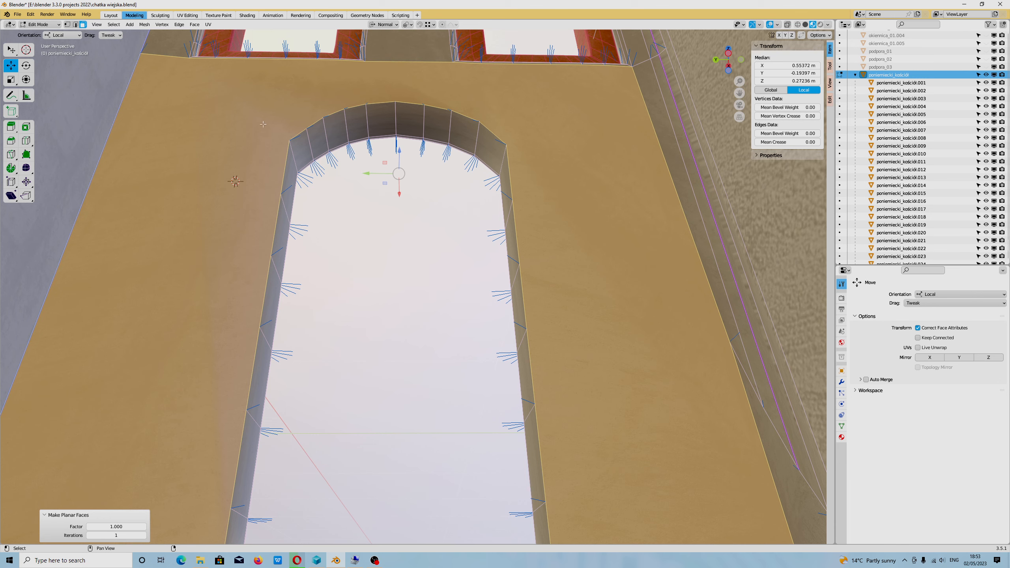
{"action": "scroll", "coordinate": [262, 164], "scroll_direction": "up", "scroll_amount": 8}
{"action": "scroll", "coordinate": [260, 180], "scroll_direction": "down", "scroll_amount": 8}
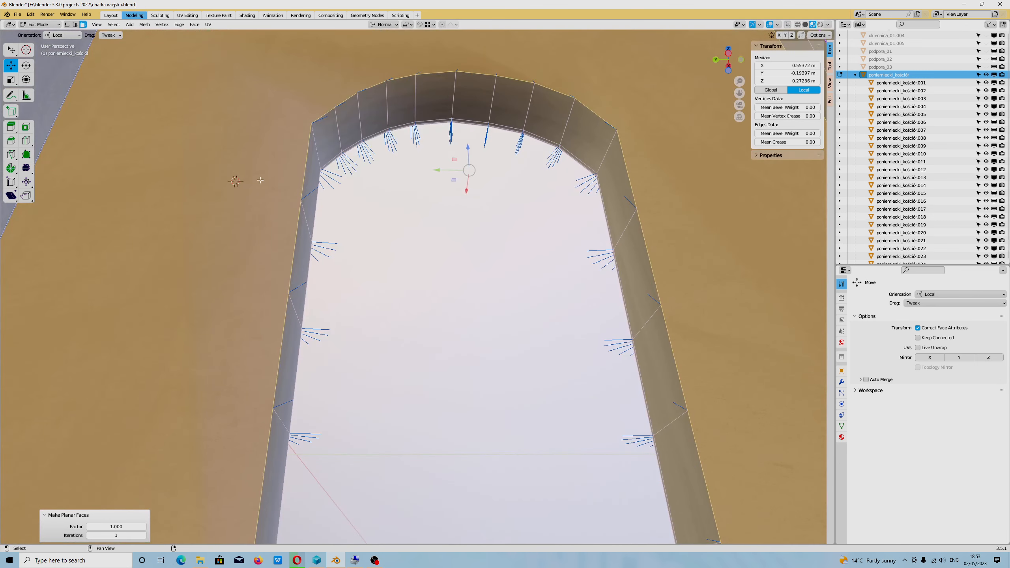
Add the three strip faces below the arched opening to the selection and make all the selected wall faces planar.
{"action": "middle_click_drag", "start_coordinate": [286, 224], "coordinate": [313, 277]}
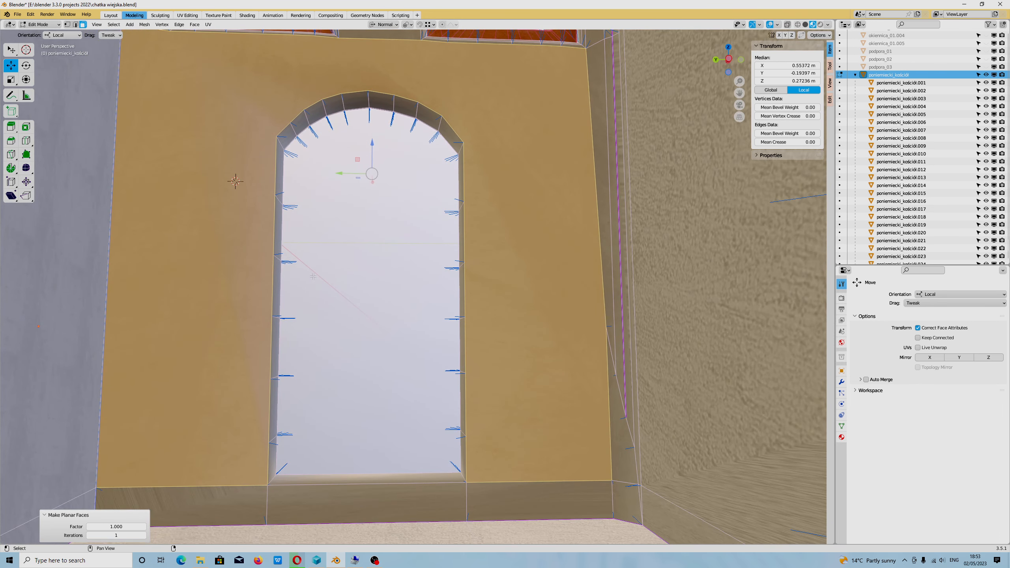
{"action": "left_click", "coordinate": [245, 509]}
{"action": "left_click", "coordinate": [366, 505]}
{"action": "left_click", "coordinate": [517, 504]}
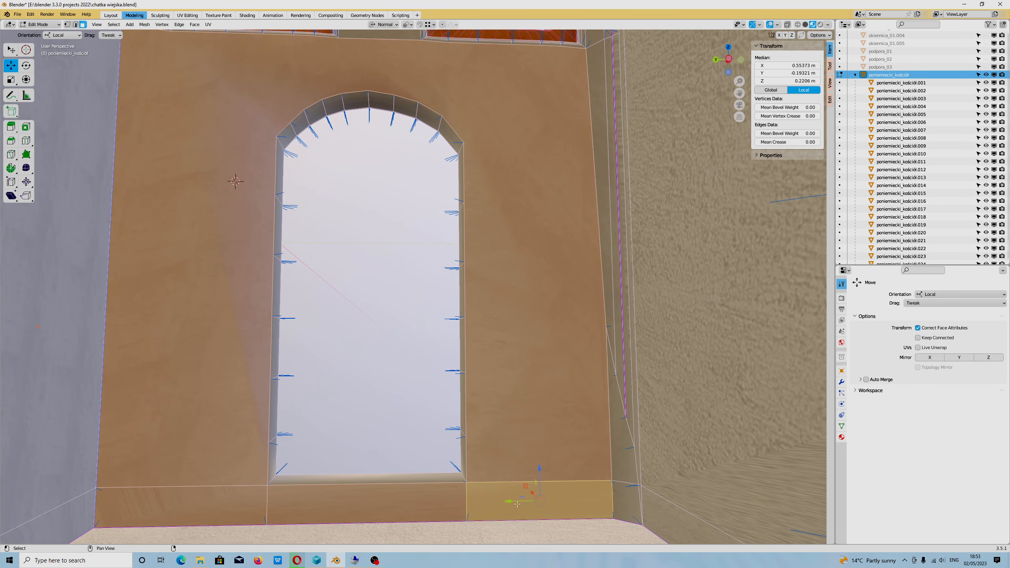
{"action": "left_click", "coordinate": [144, 24]}
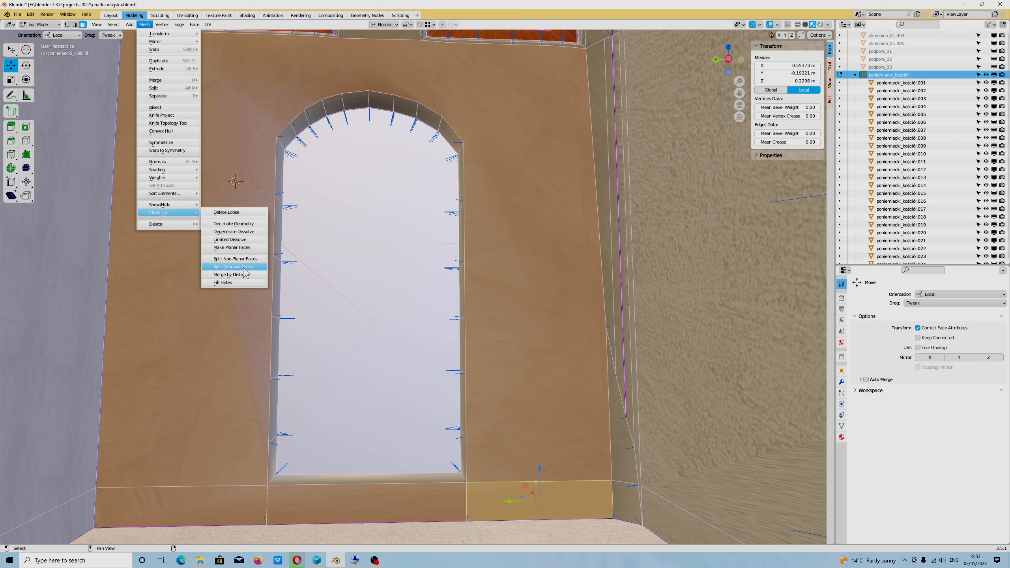
{"action": "left_click", "coordinate": [239, 248]}
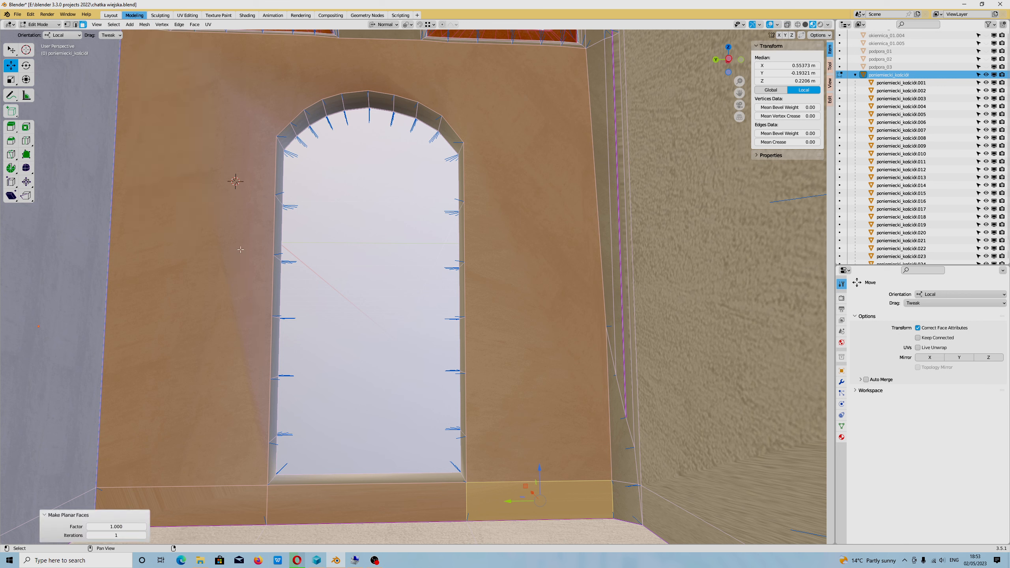
Select only the edge loop outlining the arched opening and bevel it about 0.0106 m wide.
{"action": "left_click", "coordinate": [75, 24]}
{"action": "key", "text": "alt+a"}
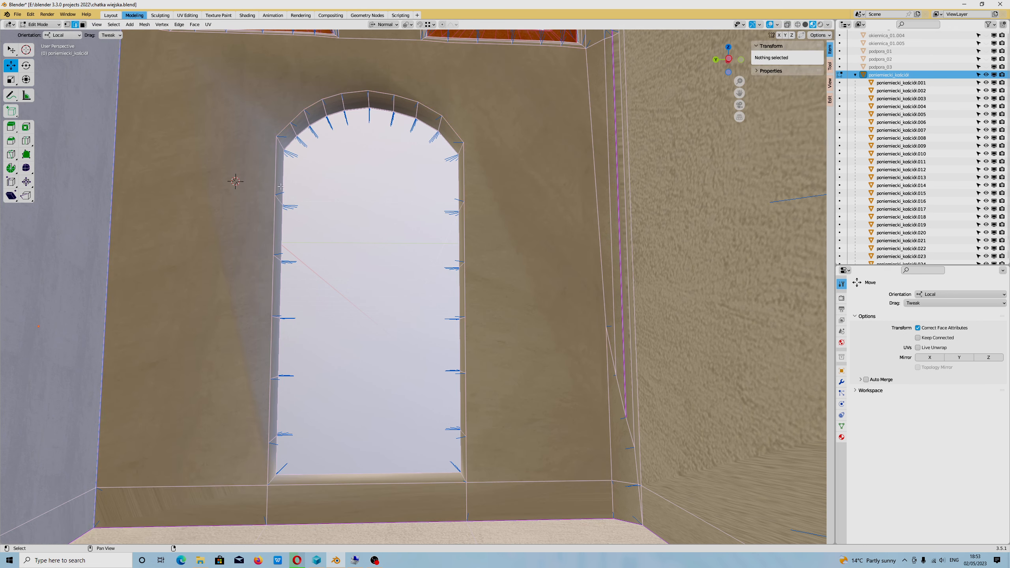
{"action": "left_click", "coordinate": [273, 178], "text": "alt"}
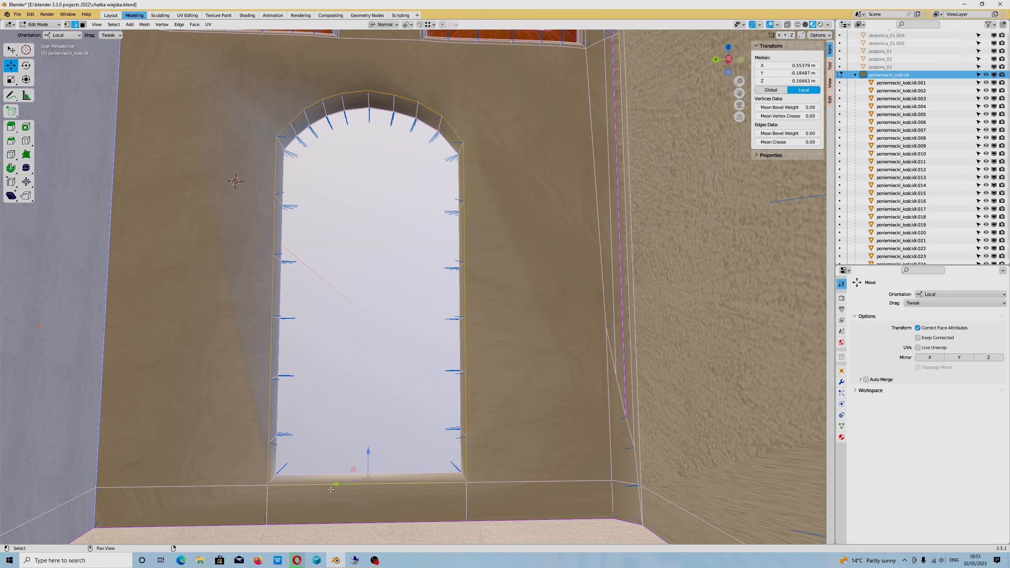
{"action": "key", "text": "ctrl+e"}
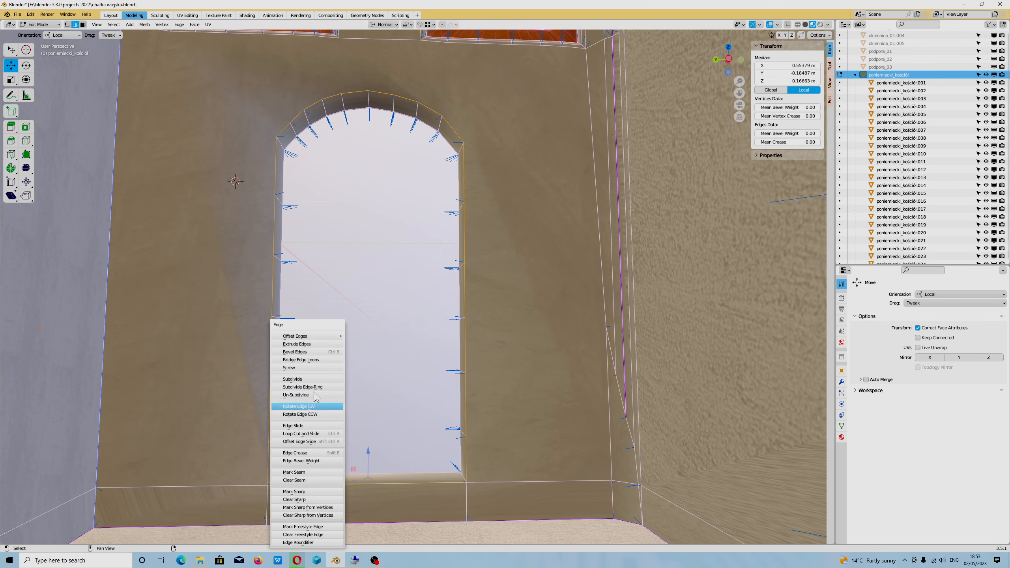
{"action": "left_click", "coordinate": [324, 352]}
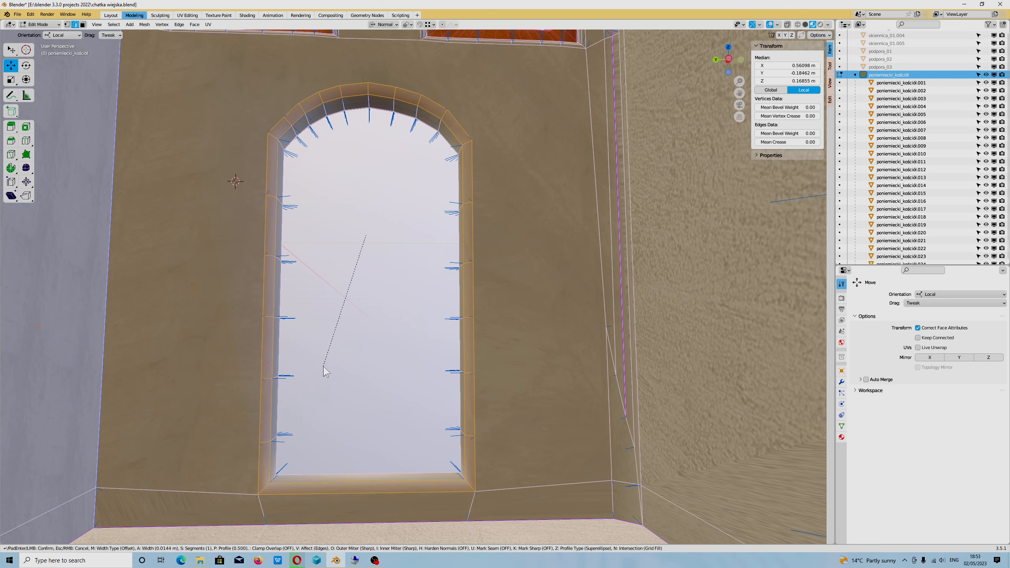
{"action": "left_click", "coordinate": [325, 361]}
Set the arched opening's bevel to 4 segments with shape 0.364 and turn off Loop Slide.
{"action": "middle_click_drag", "start_coordinate": [368, 392], "coordinate": [363, 274]}
{"action": "scroll", "coordinate": [398, 367], "scroll_direction": "up", "scroll_amount": 2}
{"action": "right_click", "coordinate": [234, 194], "text": "shift"}
{"action": "scroll", "coordinate": [234, 193], "scroll_direction": "up", "scroll_amount": 2}
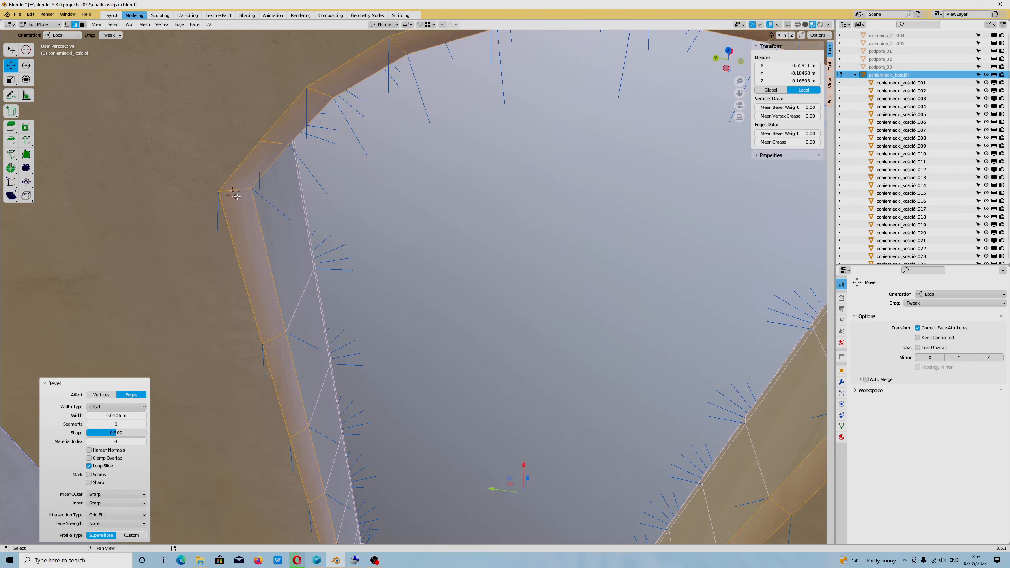
{"action": "middle_click_drag", "start_coordinate": [234, 194], "coordinate": [287, 188]}
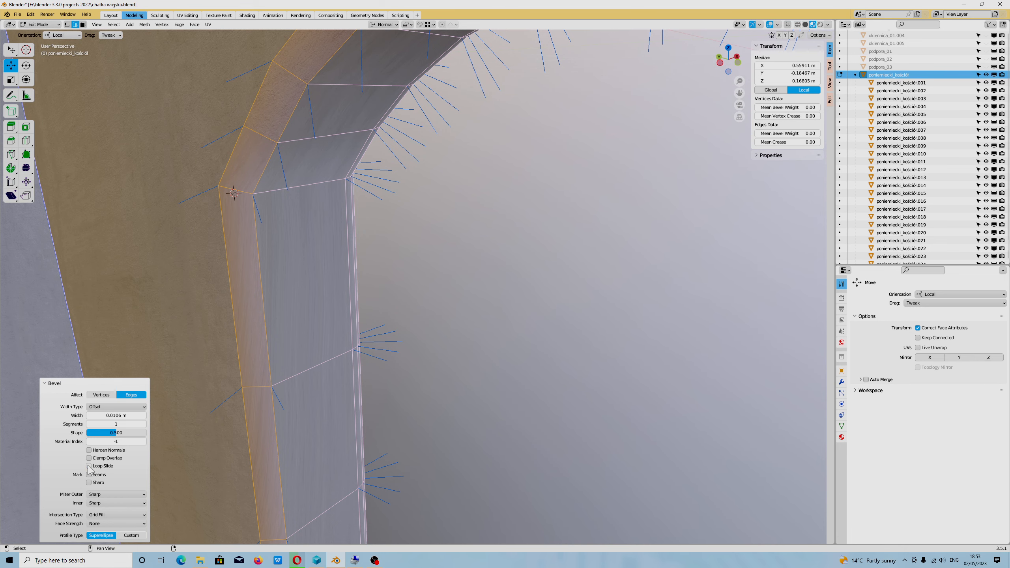
{"action": "left_click", "coordinate": [145, 424]}
{"action": "left_click", "coordinate": [145, 424]}
{"action": "left_click", "coordinate": [145, 425]}
{"action": "middle_click_drag", "start_coordinate": [318, 278], "coordinate": [449, 236]}
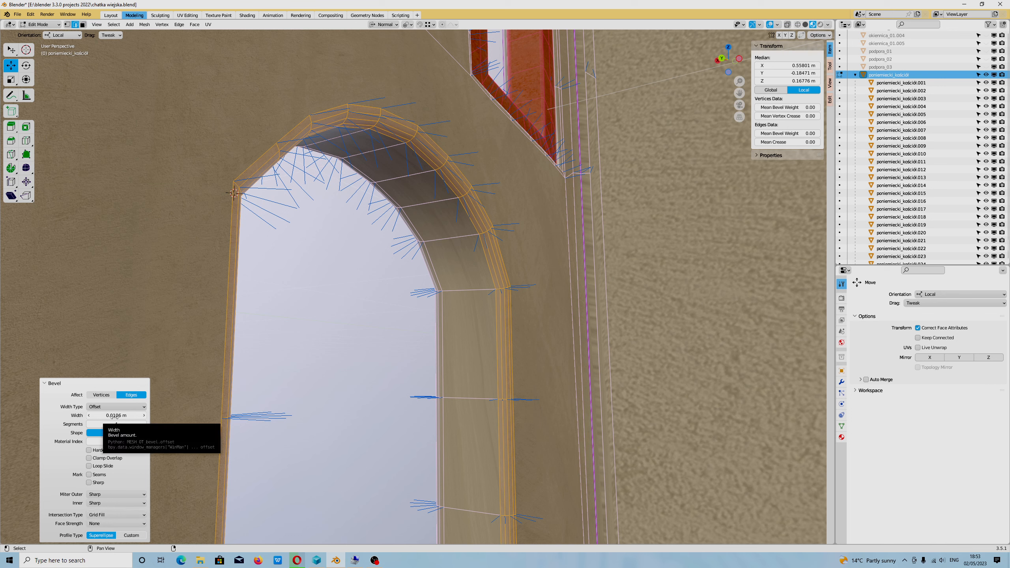
{"action": "mouse_move", "coordinate": [115, 436]}
{"action": "left_mouse_down"}
{"action": "mouse_move", "coordinate": [86, 436]}
{"action": "mouse_move", "coordinate": [108, 436]}
{"action": "left_mouse_up"}
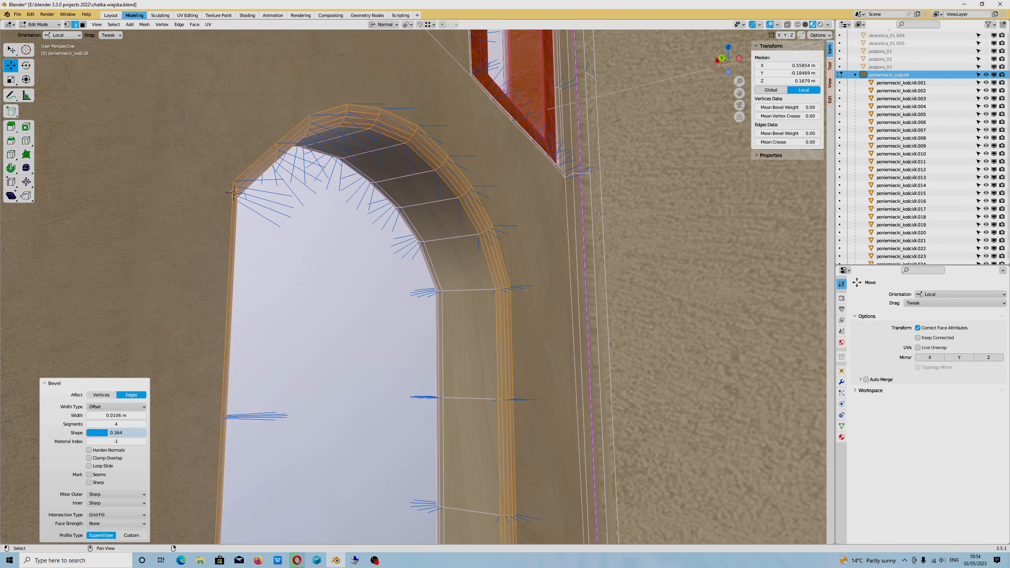
Switch to face selection and view the program's About information.
{"action": "scroll", "coordinate": [449, 401], "scroll_direction": "down", "scroll_amount": 2}
{"action": "middle_click_drag", "start_coordinate": [449, 401], "coordinate": [345, 424]}
{"action": "scroll", "coordinate": [357, 365], "scroll_direction": "down", "scroll_amount": 3}
{"action": "scroll", "coordinate": [357, 350], "scroll_direction": "down", "scroll_amount": 2}
{"action": "middle_click_drag", "start_coordinate": [357, 350], "coordinate": [443, 320]}
{"action": "scroll", "coordinate": [430, 430], "scroll_direction": "up", "scroll_amount": 2}
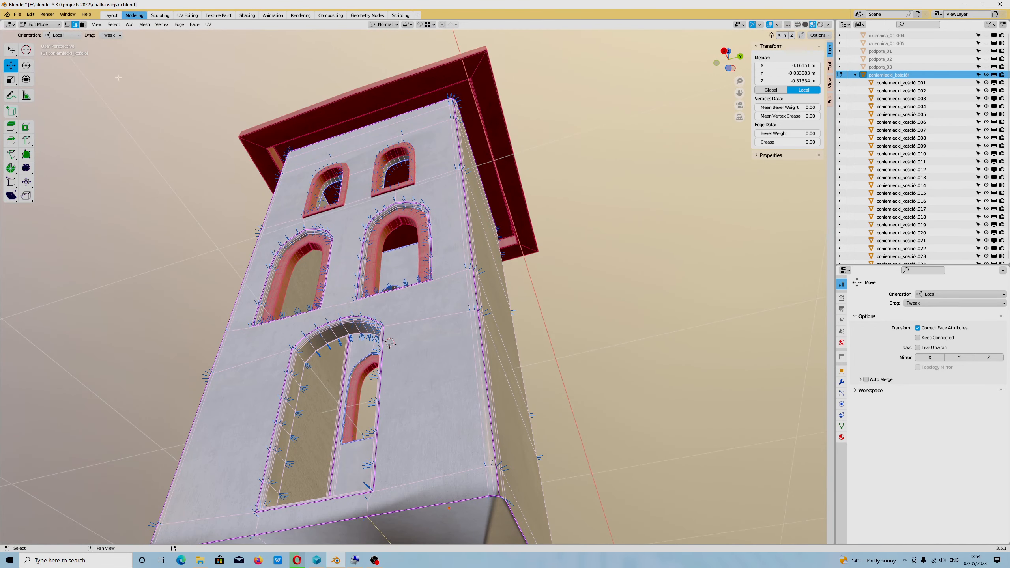
{"action": "left_click", "coordinate": [83, 24]}
{"action": "left_click", "coordinate": [6, 14]}
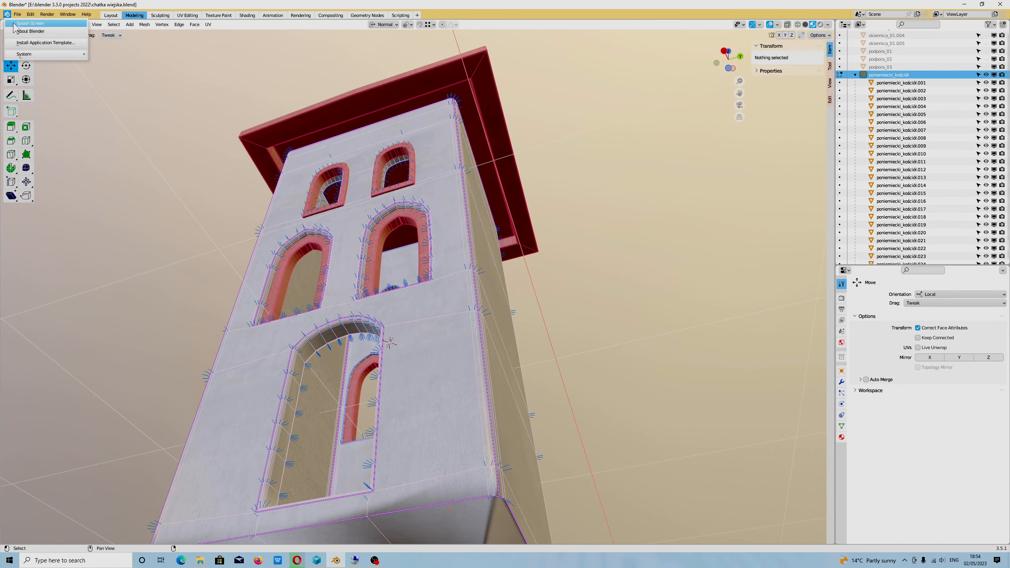
{"action": "left_click", "coordinate": [18, 28]}
{"action": "left_click", "coordinate": [110, 64]}
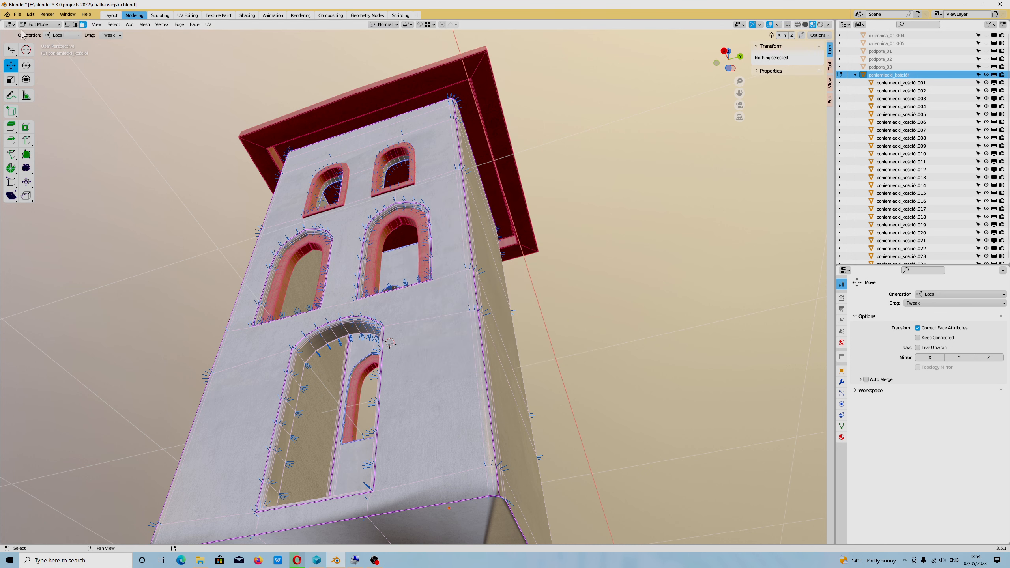
{"action": "left_click", "coordinate": [7, 13]}
{"action": "left_click", "coordinate": [22, 37]}
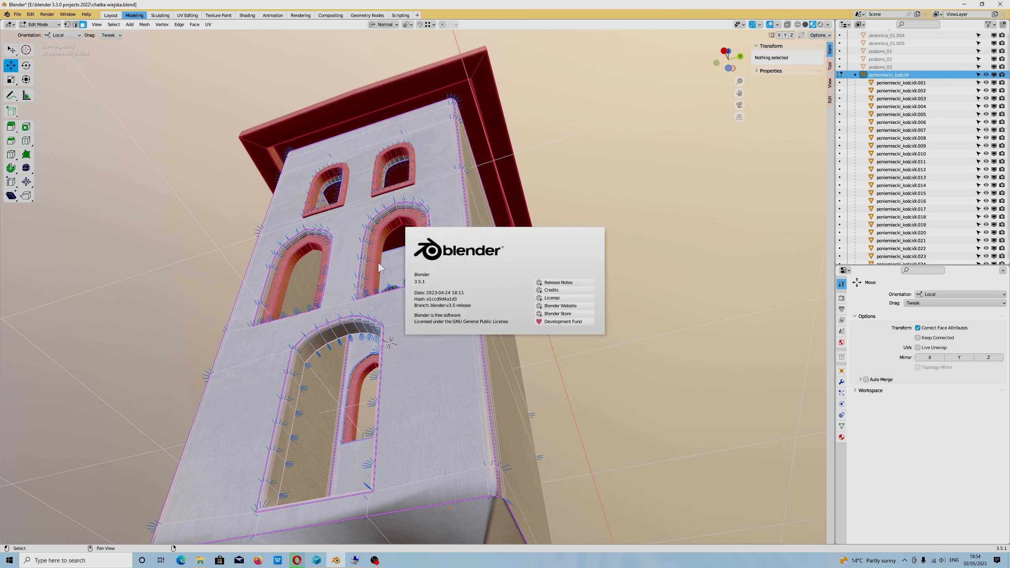
{"action": "left_click", "coordinate": [409, 341]}
Try flat shading on the tower's three bottom faces.
{"action": "middle_click_drag", "start_coordinate": [159, 161], "coordinate": [151, 67], "text": "shift"}
{"action": "left_click", "coordinate": [240, 428]}
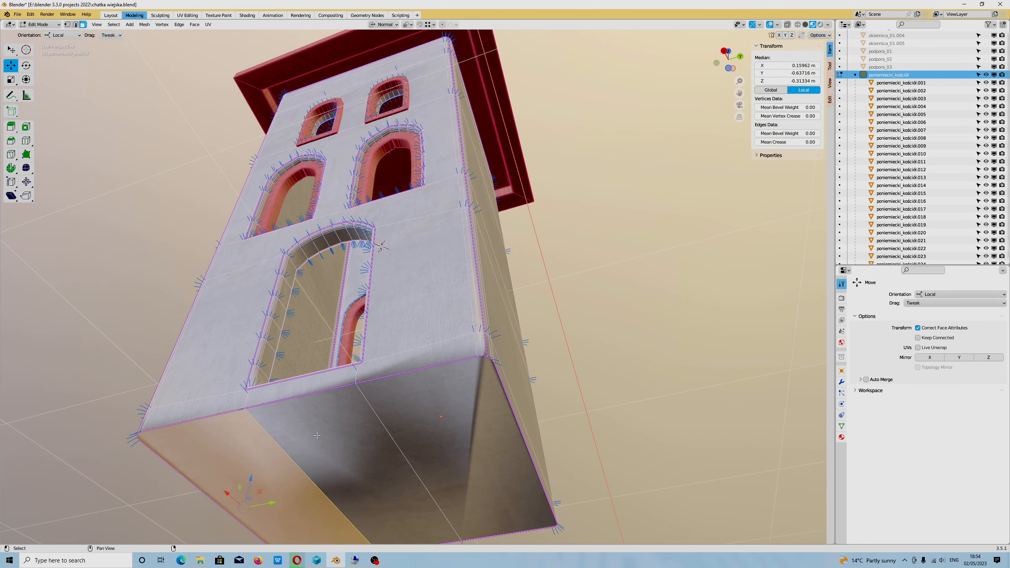
{"action": "left_click", "coordinate": [468, 438], "text": "shift"}
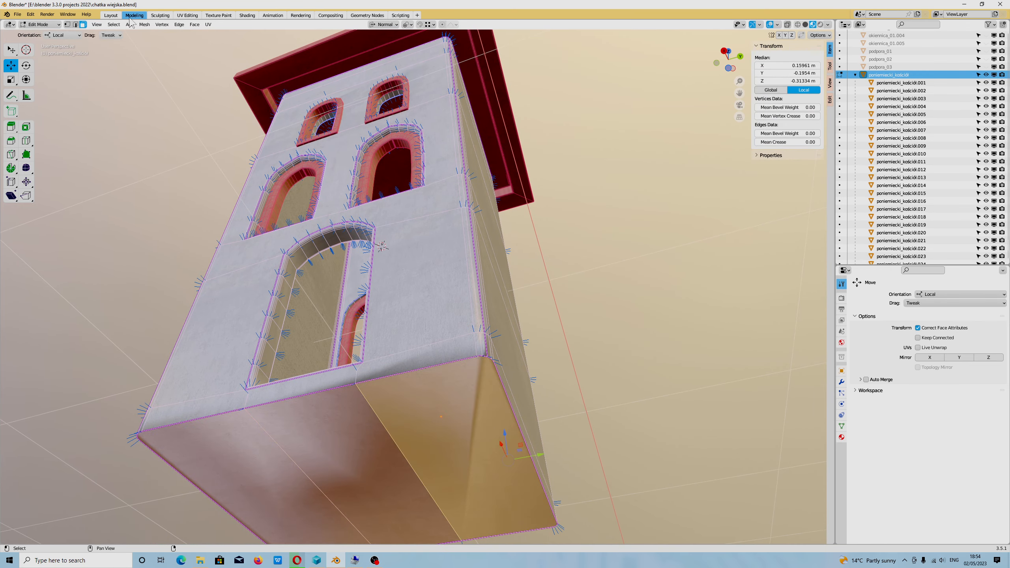
{"action": "left_click", "coordinate": [842, 426]}
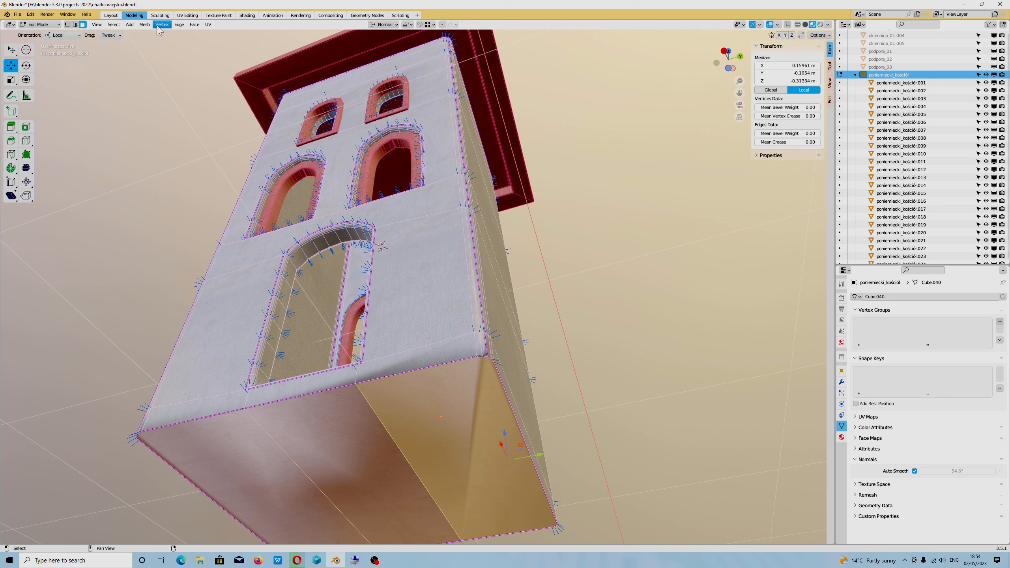
{"action": "left_click", "coordinate": [149, 25]}
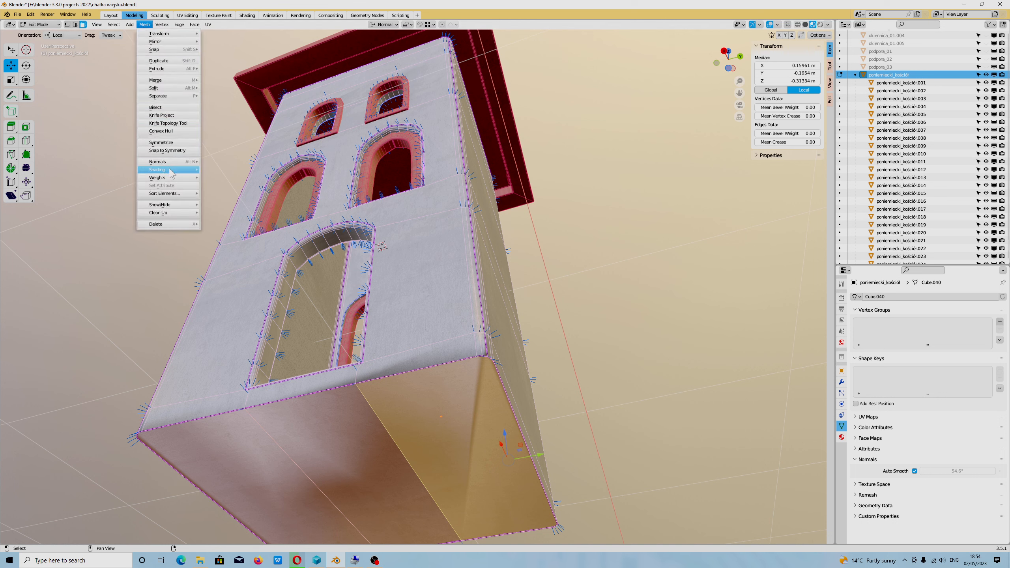
{"action": "mouse_move", "coordinate": [171, 170]}
{"action": "left_click", "coordinate": [219, 177]}
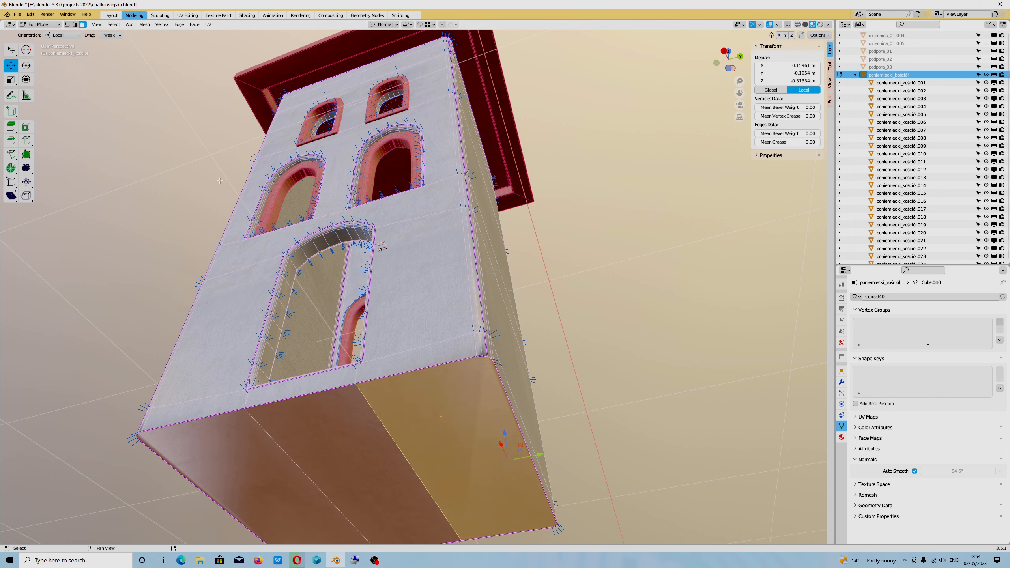
{"action": "left_click", "coordinate": [583, 310]}
Select the tower's three bottom faces and make them planar with a factor of 0.900 and 1 iteration.
{"action": "mouse_move", "coordinate": [470, 453]}
{"action": "left_mouse_down", "text": "alt"}
{"action": "mouse_move", "coordinate": [467, 440]}
{"action": "mouse_move", "coordinate": [472, 445]}
{"action": "left_mouse_up", "text": "alt"}
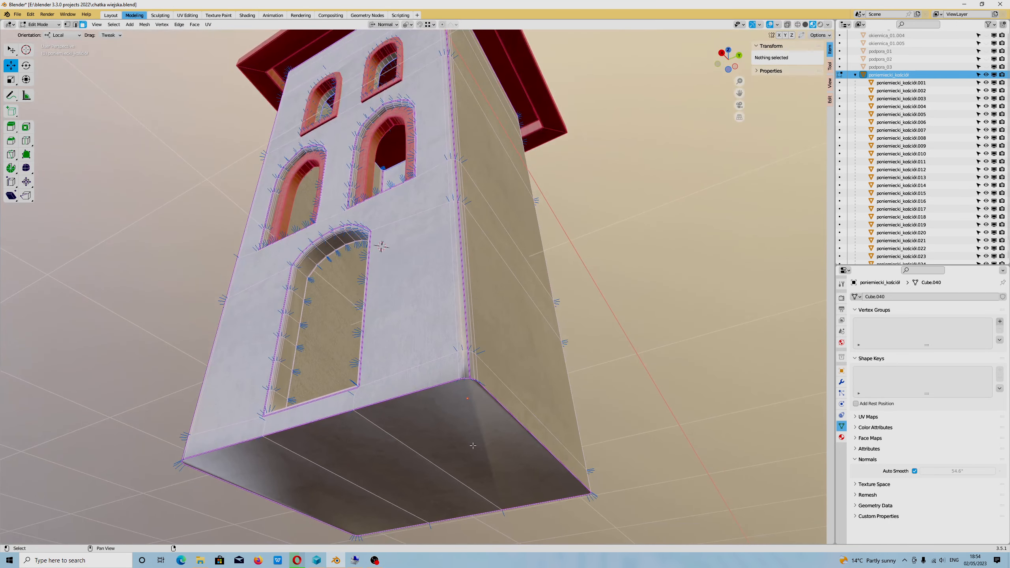
{"action": "left_click", "coordinate": [473, 445]}
{"action": "left_click", "coordinate": [391, 460], "text": "shift"}
{"action": "left_click", "coordinate": [305, 465], "text": "shift"}
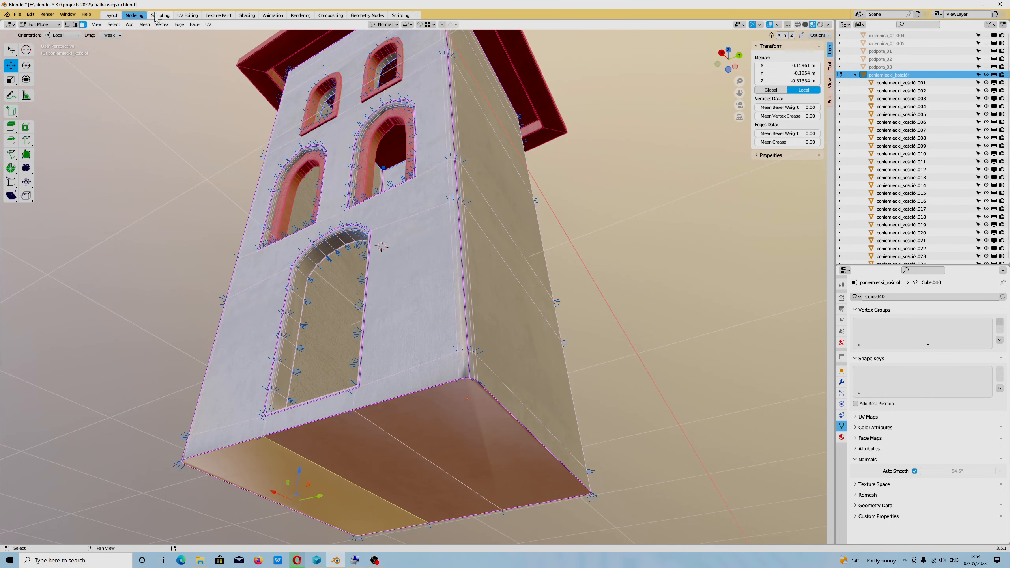
{"action": "left_click", "coordinate": [145, 25]}
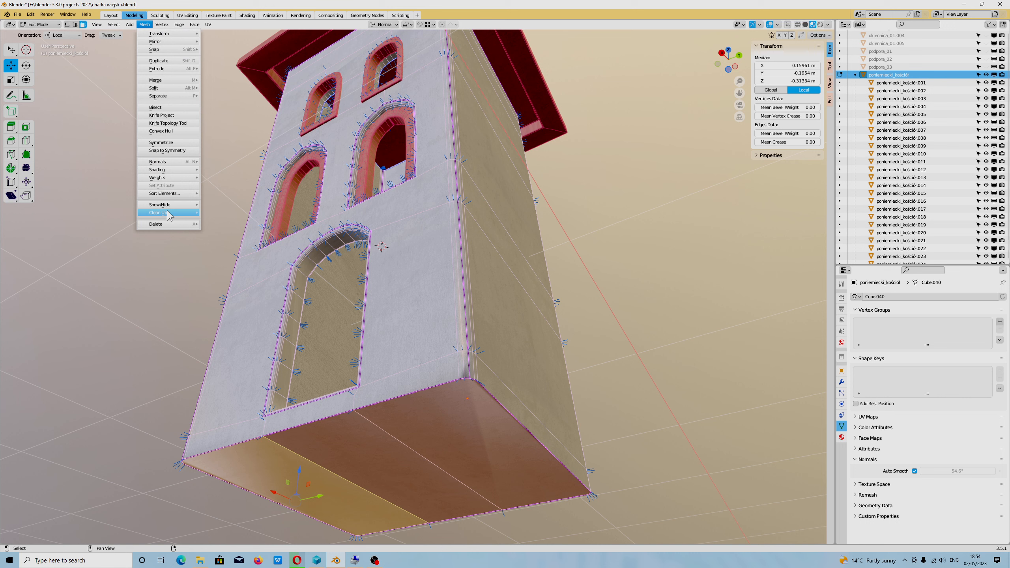
{"action": "mouse_move", "coordinate": [167, 211]}
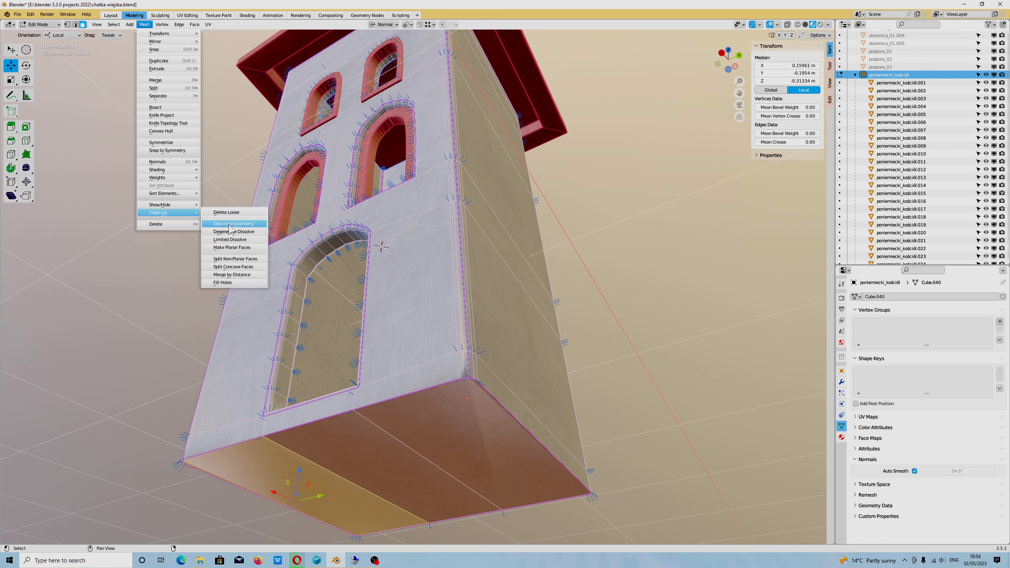
{"action": "left_click", "coordinate": [245, 251]}
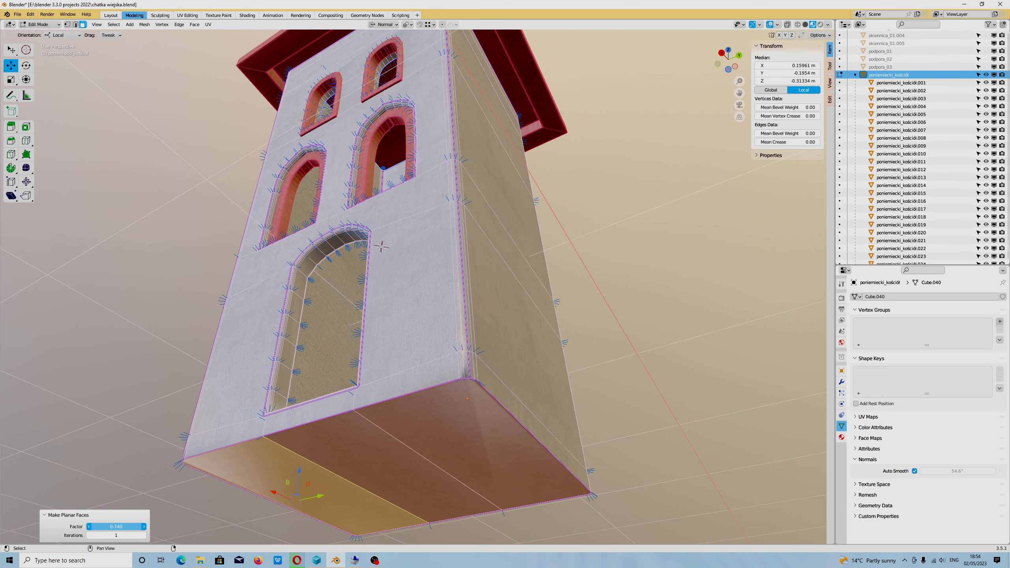
{"action": "mouse_move", "coordinate": [116, 526]}
{"action": "left_mouse_down"}
{"action": "mouse_move", "coordinate": [128, 526]}
{"action": "mouse_move", "coordinate": [116, 535]}
{"action": "left_mouse_up"}
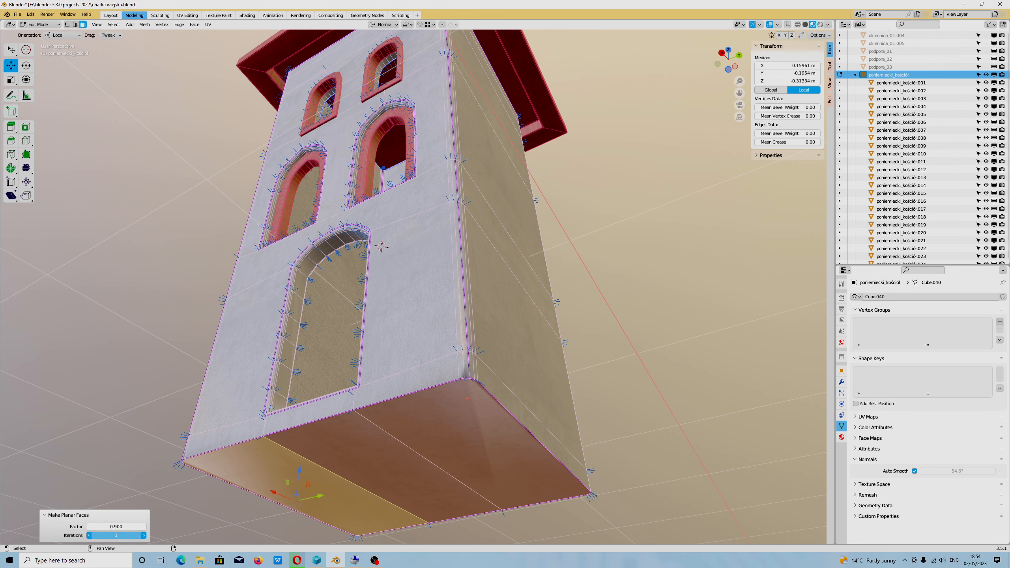
Unwrap the UVs of the tower's three bottom faces with the Conformal method and clear the selection.
{"action": "middle_click_drag", "start_coordinate": [184, 521], "coordinate": [464, 398]}
{"action": "right_click", "coordinate": [490, 450], "text": "shift"}
{"action": "scroll", "coordinate": [490, 450], "scroll_direction": "up", "scroll_amount": 4}
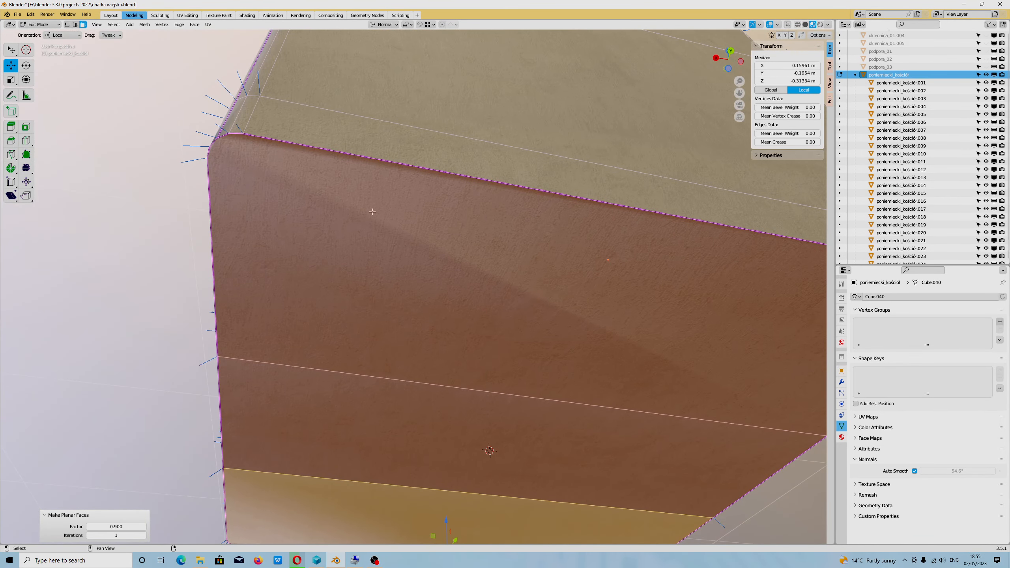
{"action": "middle_click_drag", "start_coordinate": [360, 239], "coordinate": [486, 312]}
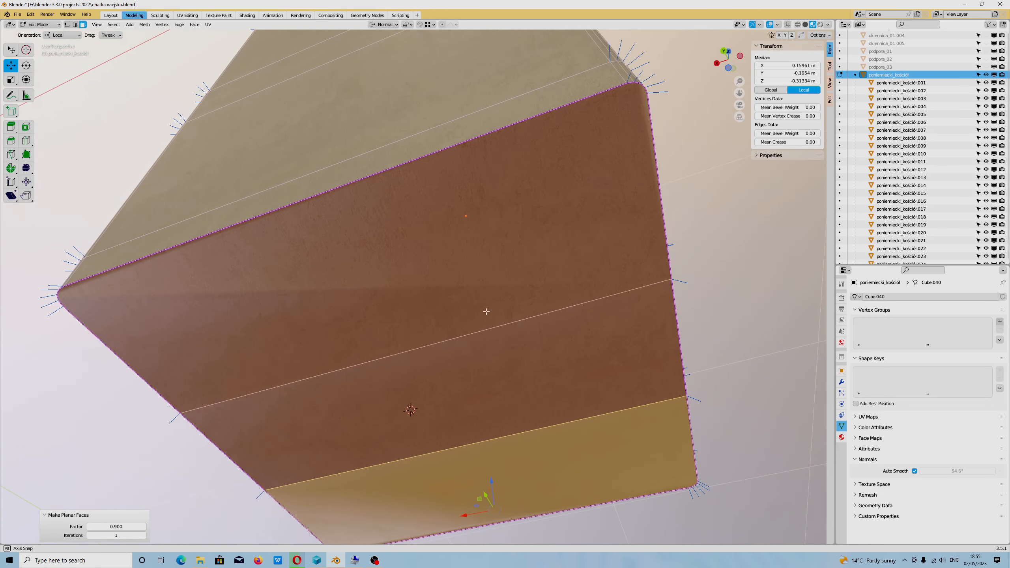
{"action": "middle_click_drag", "start_coordinate": [331, 271], "coordinate": [376, 293]}
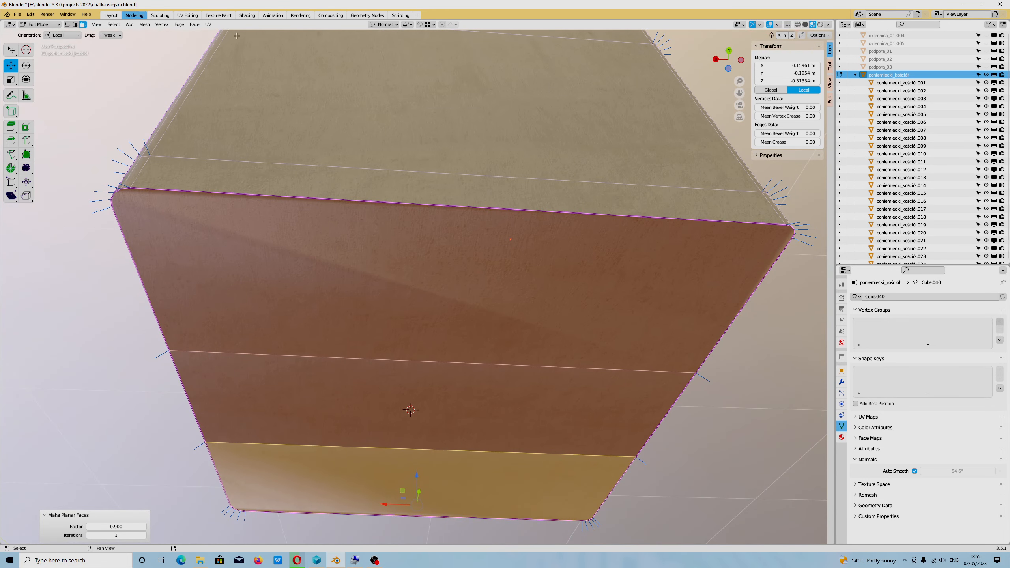
{"action": "left_click", "coordinate": [208, 24]}
{"action": "left_click", "coordinate": [219, 35]}
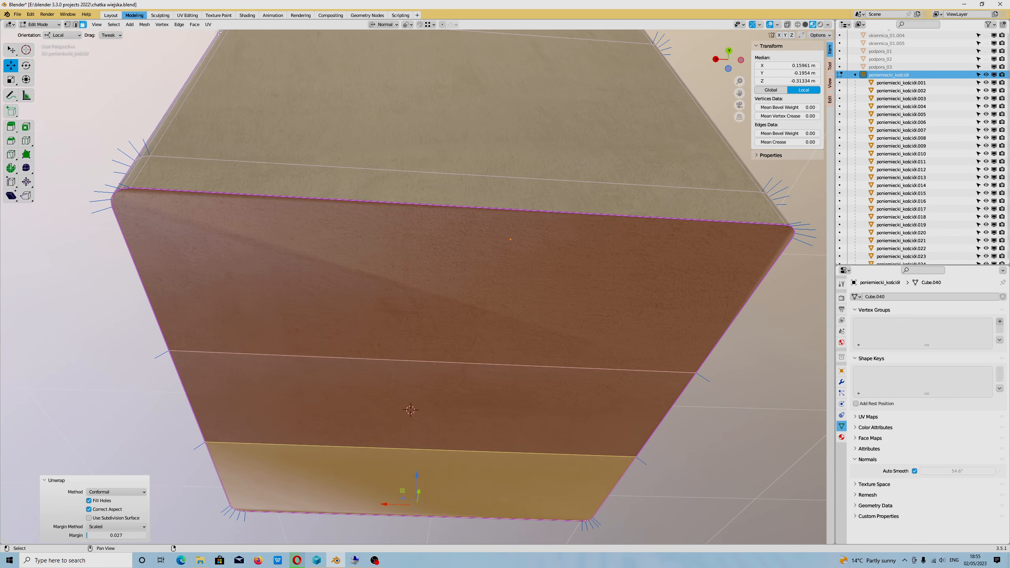
{"action": "middle_click_drag", "start_coordinate": [313, 235], "coordinate": [668, 160]}
{"action": "key", "text": "alt+a"}
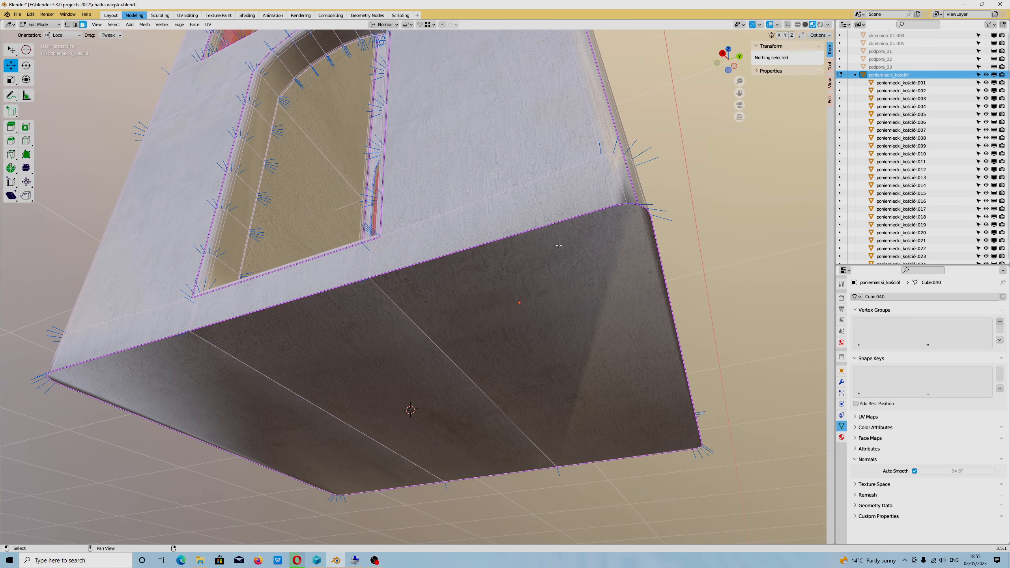
Select the whole tower mesh and recalculate its normals to face outside.
{"action": "key", "text": "a"}
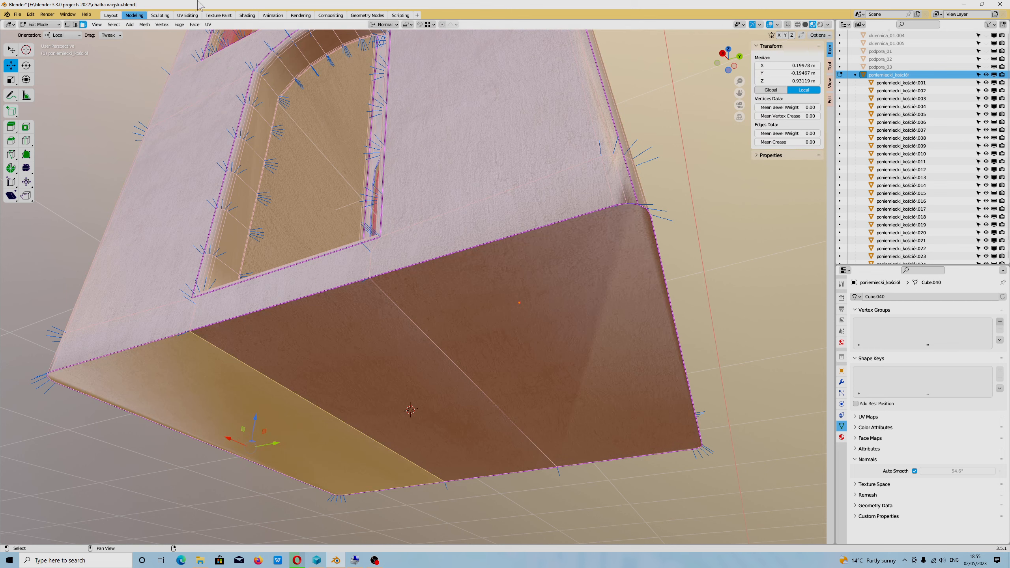
{"action": "left_click", "coordinate": [147, 27]}
{"action": "mouse_move", "coordinate": [170, 155]}
{"action": "left_click", "coordinate": [223, 169]}
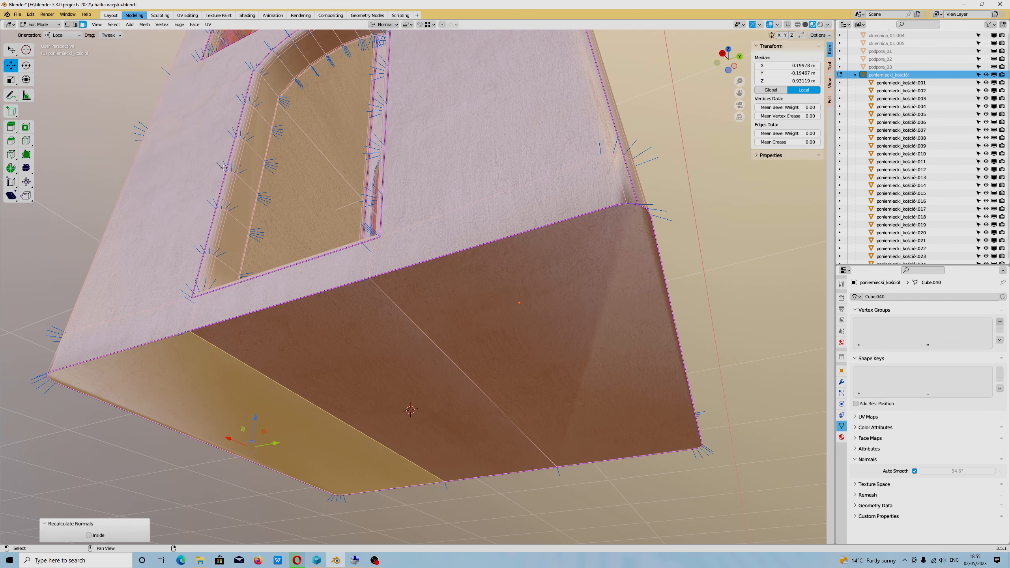
{"action": "scroll", "coordinate": [432, 215], "scroll_direction": "down", "scroll_amount": 2}
{"action": "scroll", "coordinate": [432, 215], "scroll_direction": "up", "scroll_amount": 1}
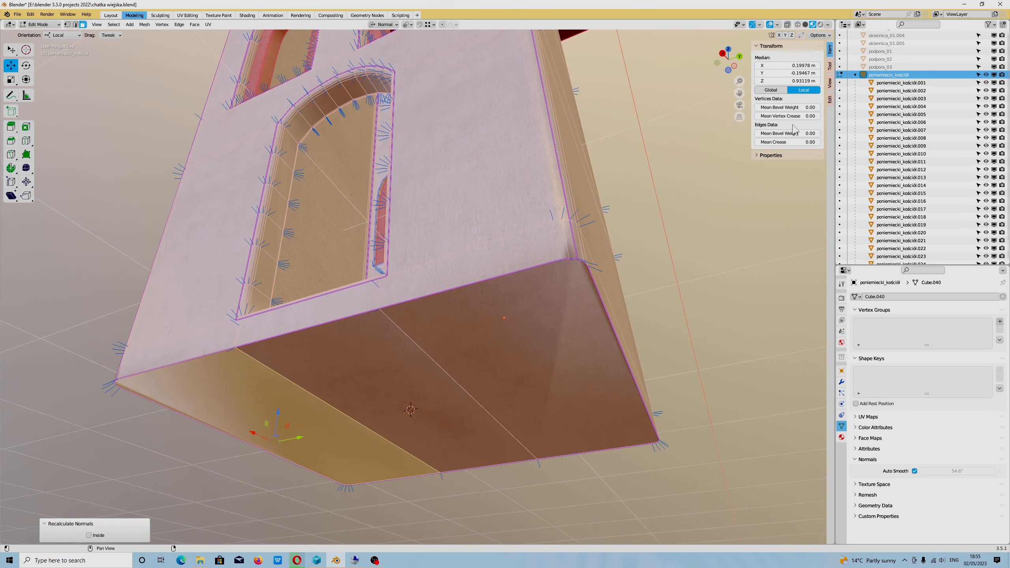
Enable scene lights in the viewport shading settings and lower the environment lighting strength to 0.353.
{"action": "left_click", "coordinate": [828, 25]}
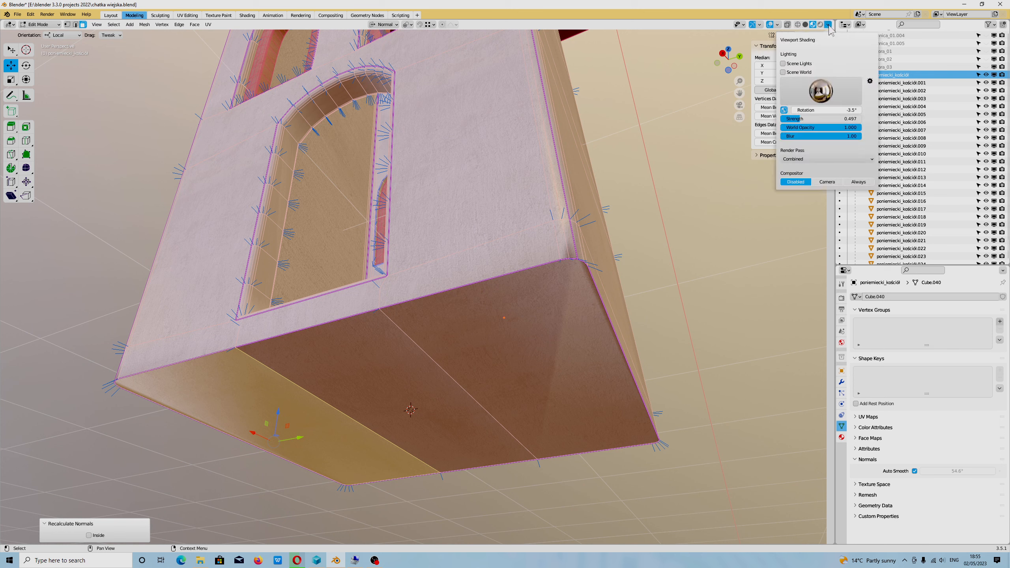
{"action": "left_click", "coordinate": [788, 64]}
{"action": "left_click", "coordinate": [788, 72]}
{"action": "left_click", "coordinate": [784, 73]}
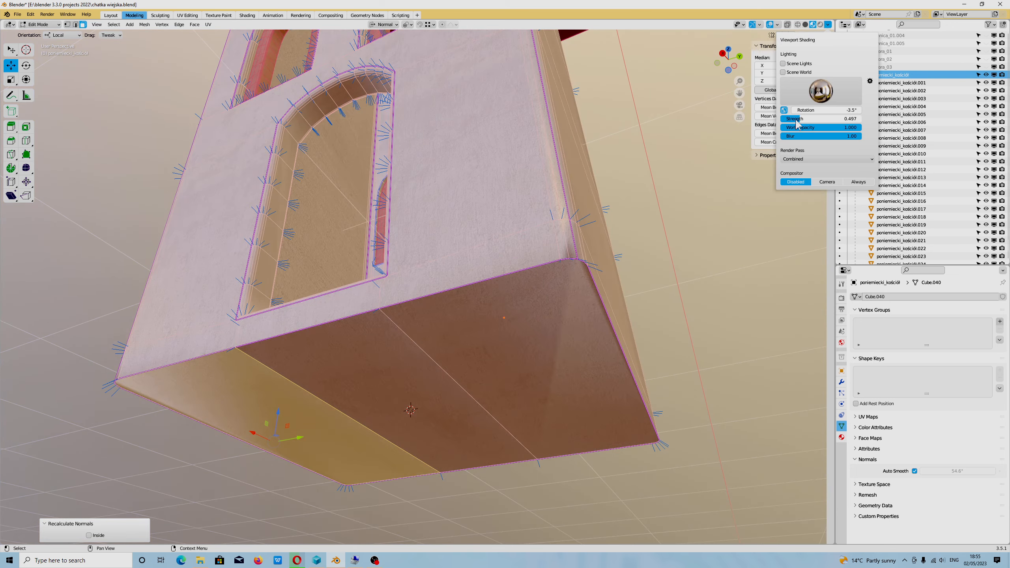
{"action": "left_click_drag", "start_coordinate": [804, 119], "coordinate": [793, 120]}
Go to the arched opening on the tower's interior wall and switch to edge selection.
{"action": "middle_click_drag", "start_coordinate": [620, 187], "coordinate": [484, 219]}
{"action": "left_click", "coordinate": [568, 337]}
{"action": "scroll", "coordinate": [484, 219], "scroll_direction": "up", "scroll_amount": 10}
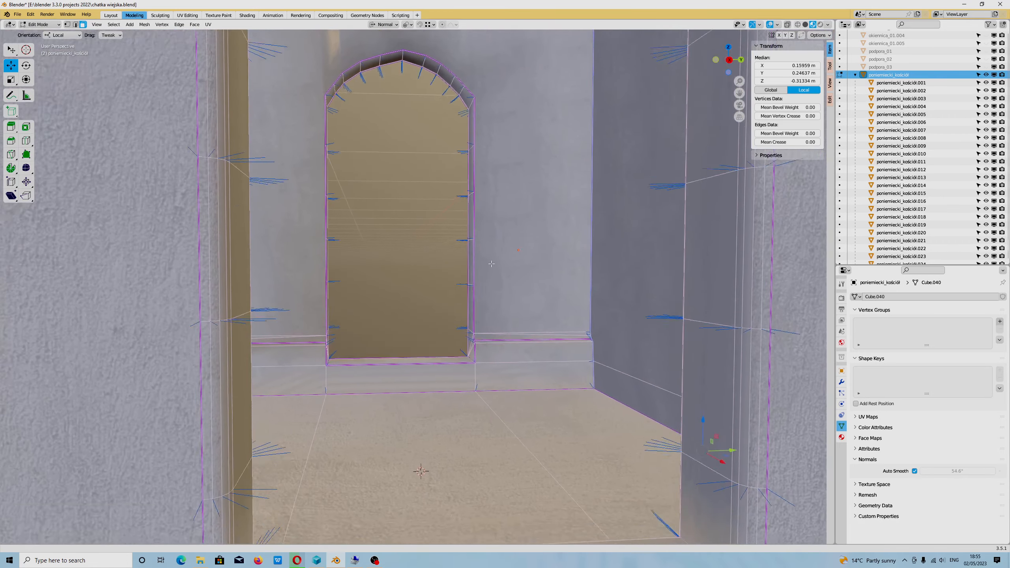
{"action": "middle_click_drag", "start_coordinate": [523, 187], "coordinate": [478, 141]}
{"action": "left_click", "coordinate": [478, 140]}
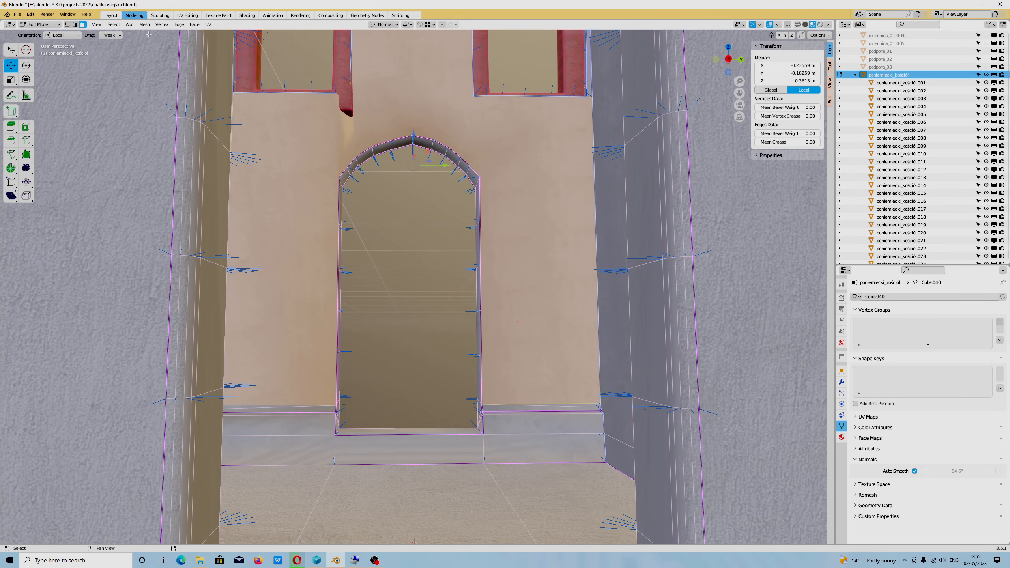
{"action": "left_click", "coordinate": [77, 24]}
{"action": "left_click", "coordinate": [358, 198]}
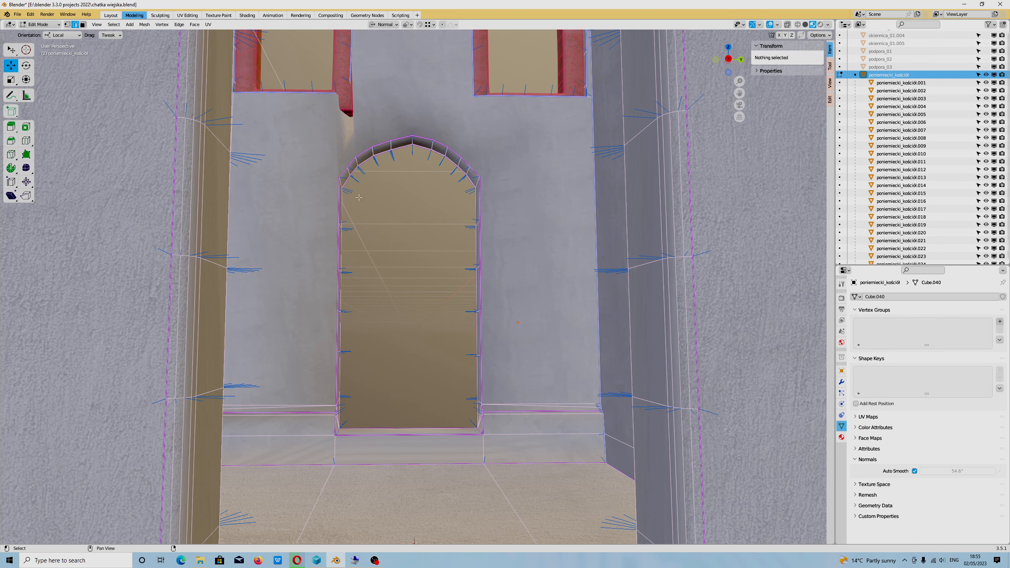
Select the inner edge loop around the arched opening and bevel it by 0.0133 m with 4 segments and a shape of 0.364.
{"action": "left_click", "coordinate": [339, 204], "text": "alt"}
{"action": "middle_click_drag", "start_coordinate": [339, 204], "coordinate": [481, 355]}
{"action": "right_click", "coordinate": [497, 233], "text": "shift"}
{"action": "scroll", "coordinate": [497, 232], "scroll_direction": "up", "scroll_amount": 3}
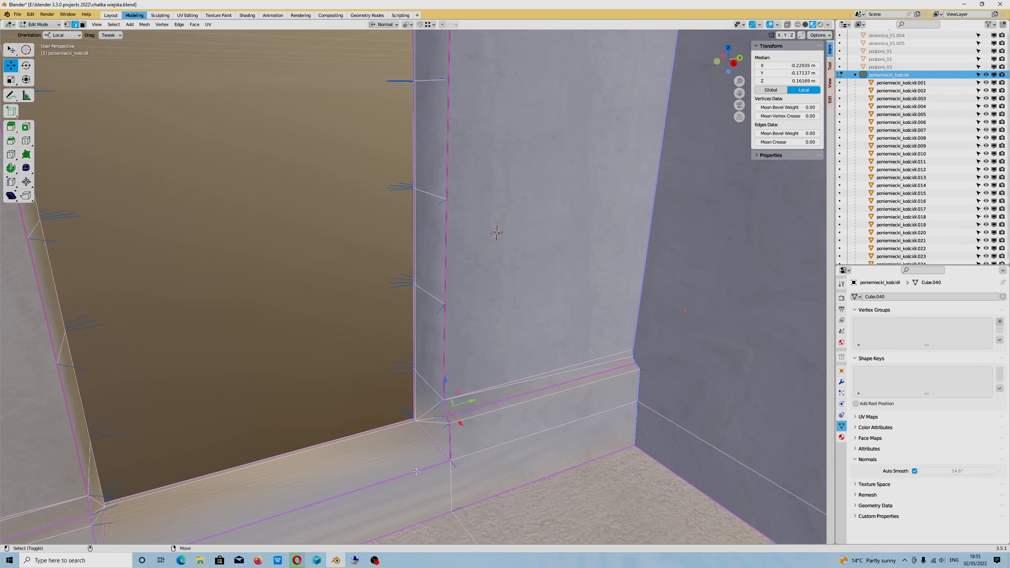
{"action": "middle_click_drag", "start_coordinate": [416, 472], "coordinate": [435, 448]}
{"action": "left_click", "coordinate": [163, 408]}
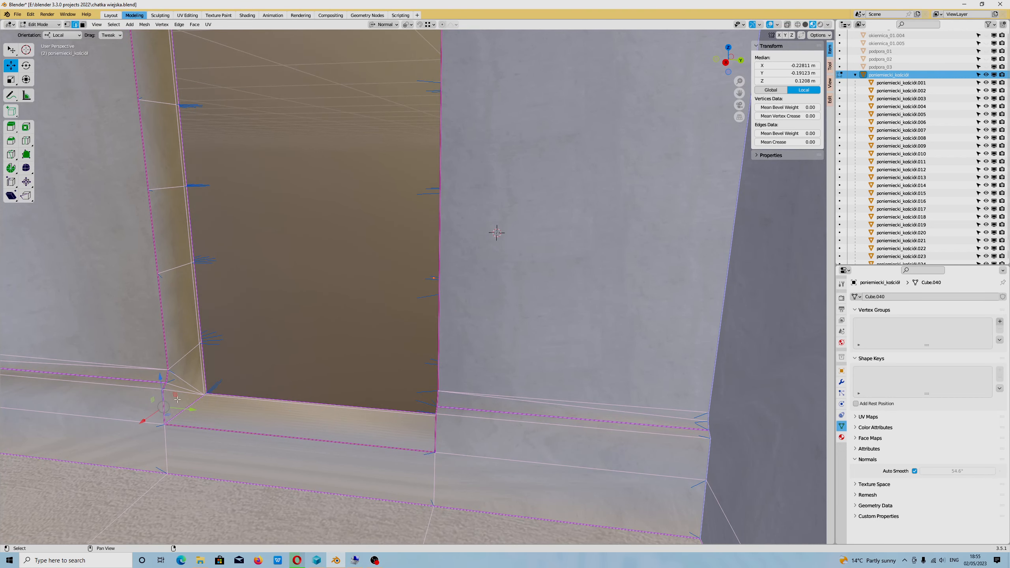
{"action": "scroll", "coordinate": [163, 407], "scroll_direction": "down", "scroll_amount": 3}
{"action": "left_click_drag", "start_coordinate": [361, 274], "coordinate": [422, 419], "text": "alt"}
{"action": "right_click", "coordinate": [406, 385]}
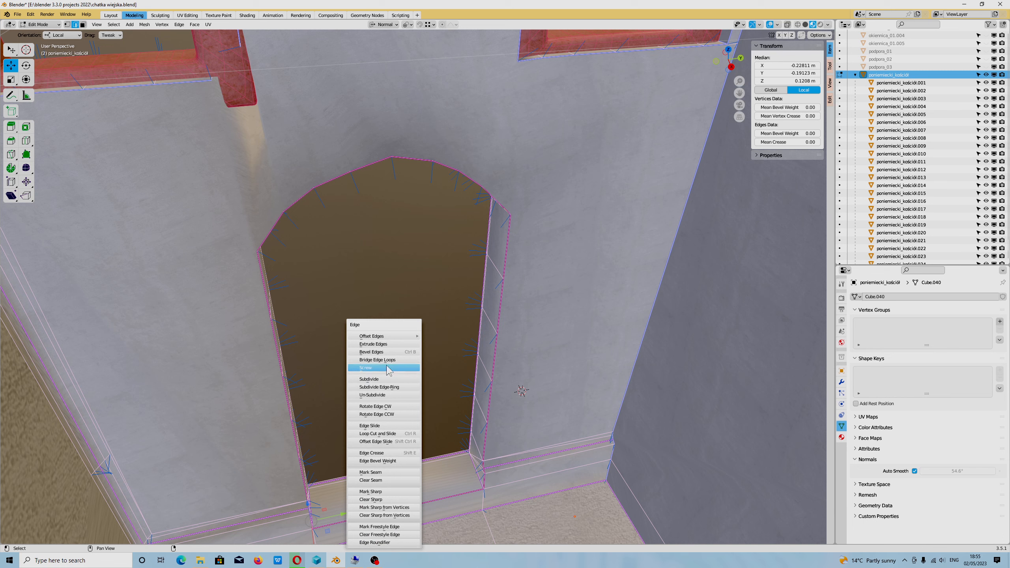
{"action": "left_click", "coordinate": [393, 349]}
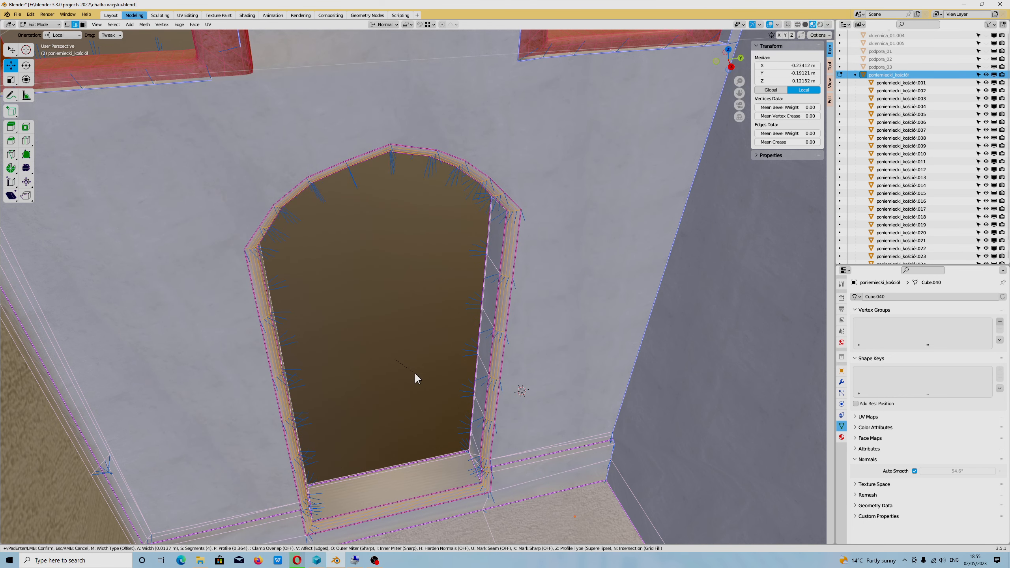
{"action": "left_click", "coordinate": [415, 375]}
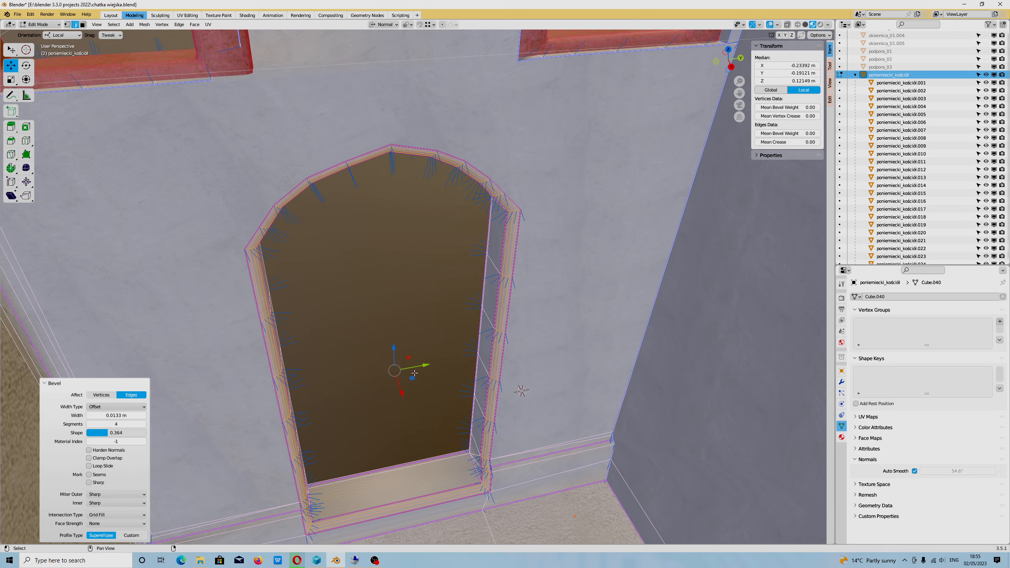
Check the bevelled opening from outside the tower and return to Object Mode.
{"action": "middle_click_drag", "start_coordinate": [325, 283], "coordinate": [437, 296]}
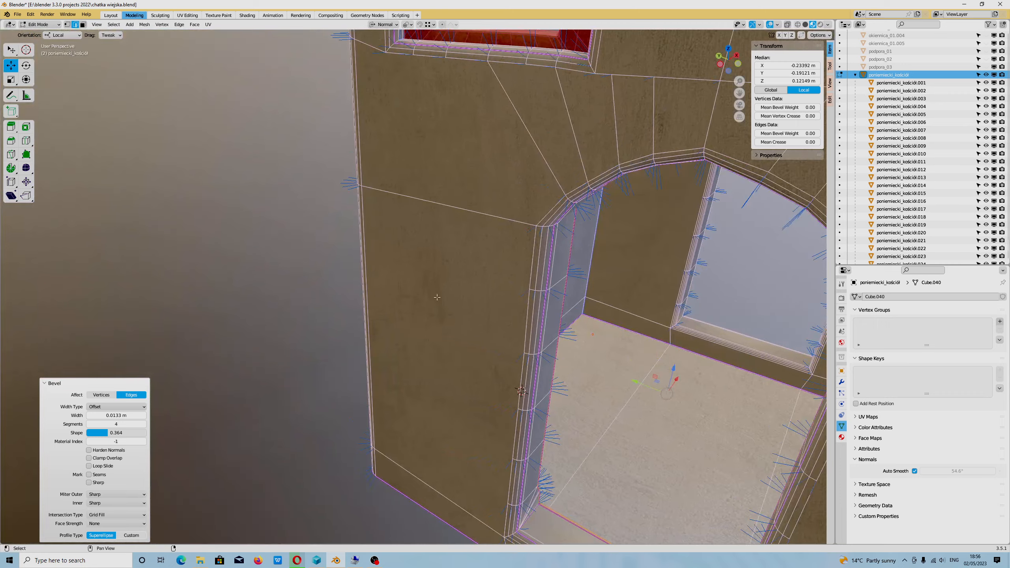
{"action": "scroll", "coordinate": [438, 295], "scroll_direction": "down", "scroll_amount": 5}
{"action": "middle_click_drag", "start_coordinate": [408, 175], "coordinate": [302, 238]}
{"action": "middle_click_drag", "start_coordinate": [286, 270], "coordinate": [358, 411], "text": "shift"}
{"action": "scroll", "coordinate": [261, 458], "scroll_direction": "down", "scroll_amount": 3}
{"action": "middle_click_drag", "start_coordinate": [398, 384], "coordinate": [513, 401], "text": "shift"}
{"action": "key", "text": "Tab"}
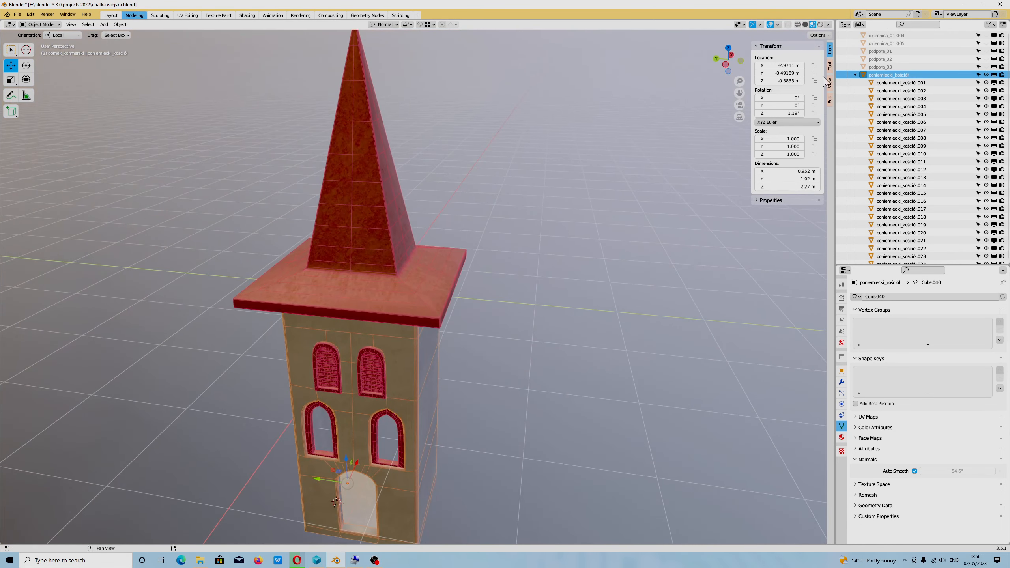
Set the environment lighting strength of the viewport shading to 0.488.
{"action": "left_click", "coordinate": [827, 25]}
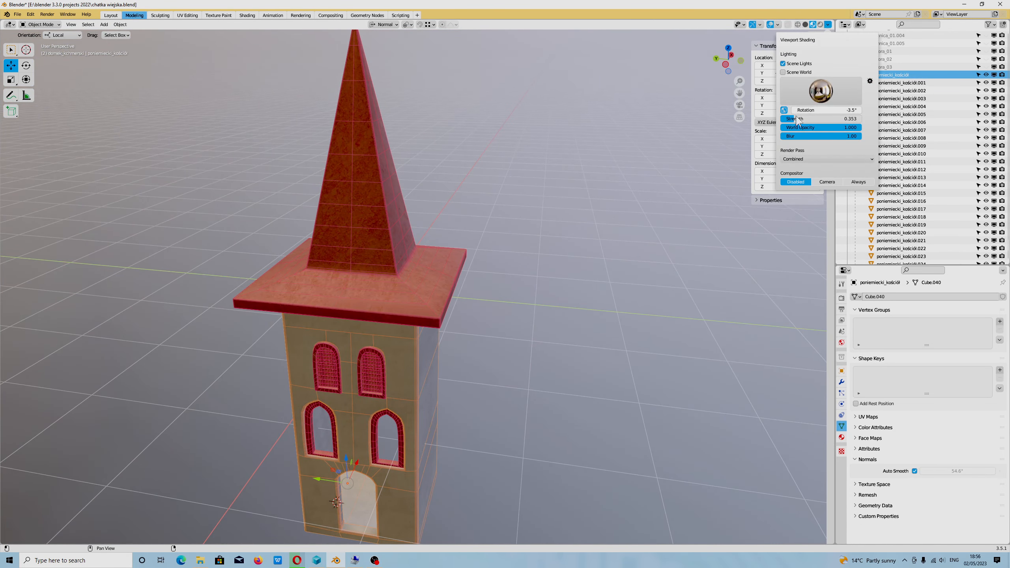
{"action": "mouse_move", "coordinate": [788, 119]}
{"action": "left_mouse_down"}
{"action": "mouse_move", "coordinate": [819, 119]}
{"action": "mouse_move", "coordinate": [800, 119]}
{"action": "left_mouse_up"}
{"action": "left_click", "coordinate": [784, 110]}
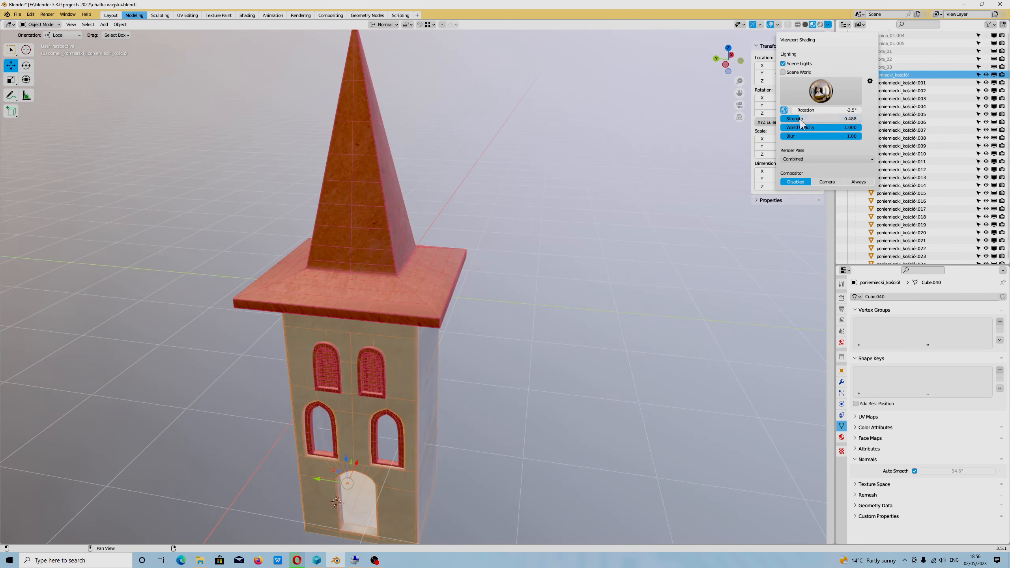
{"action": "middle_click_drag", "start_coordinate": [675, 151], "coordinate": [563, 169]}
Show all hidden objects of the village scene and clear the selection.
{"action": "left_click", "coordinate": [120, 24]}
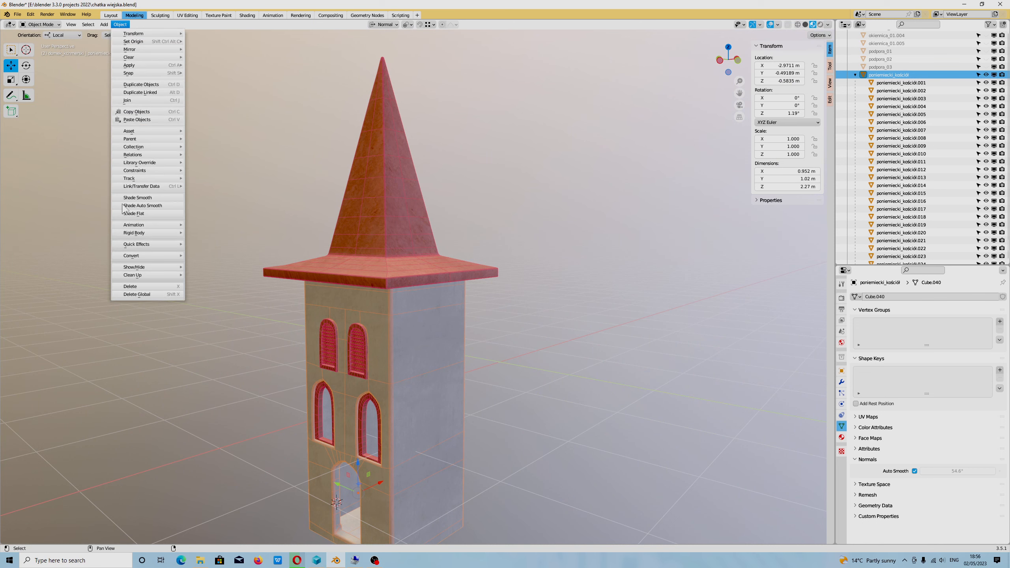
{"action": "mouse_move", "coordinate": [167, 267]}
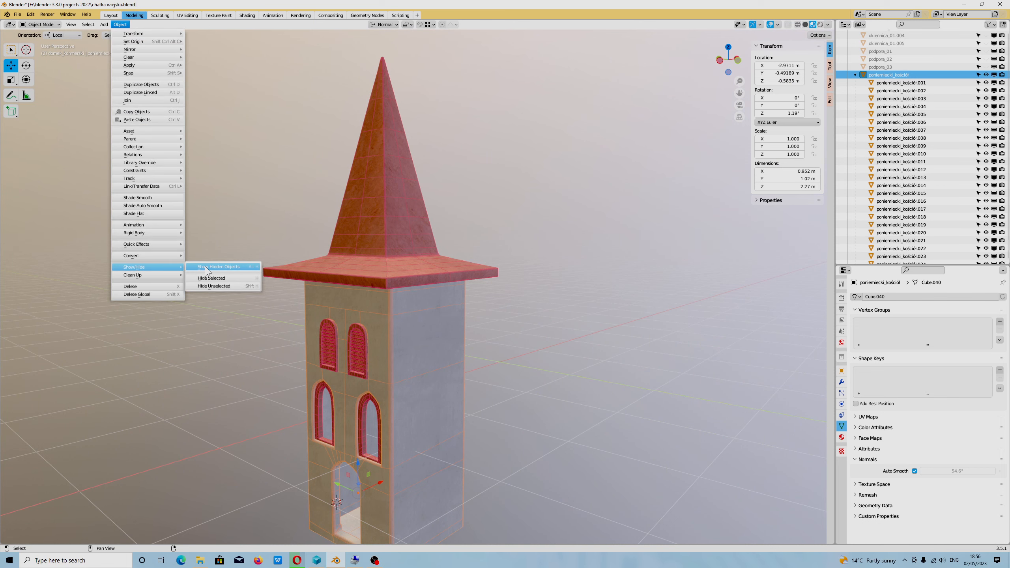
{"action": "left_click", "coordinate": [206, 266]}
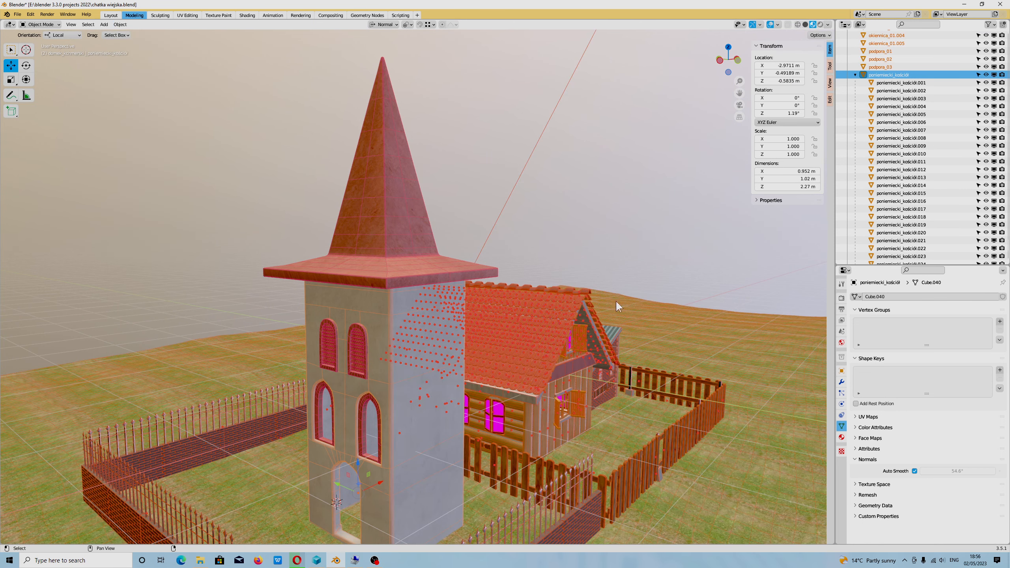
{"action": "left_click", "coordinate": [646, 246]}
View the tower, cottage and brick outbuilding together and save the current scene file.
{"action": "middle_click_drag", "start_coordinate": [680, 343], "coordinate": [621, 341]}
{"action": "scroll", "coordinate": [585, 339], "scroll_direction": "down", "scroll_amount": 1}
{"action": "scroll", "coordinate": [585, 339], "scroll_direction": "down", "scroll_amount": 4}
{"action": "scroll", "coordinate": [639, 265], "scroll_direction": "up", "scroll_amount": 1}
{"action": "scroll", "coordinate": [621, 341], "scroll_direction": "down", "scroll_amount": 1}
{"action": "middle_click_drag", "start_coordinate": [456, 259], "coordinate": [496, 273], "text": "shift"}
{"action": "left_click", "coordinate": [17, 14]}
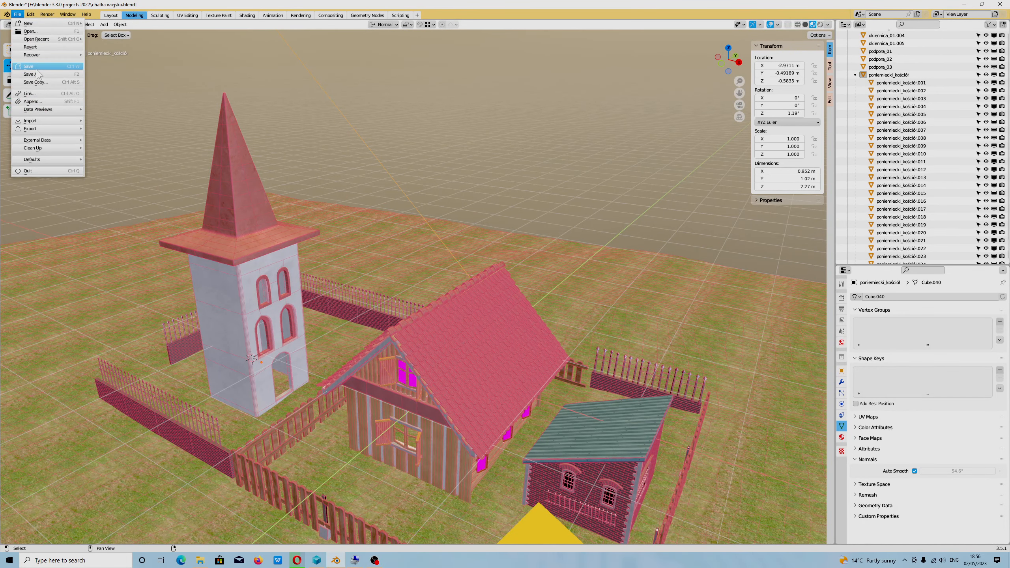
{"action": "left_click", "coordinate": [32, 66]}
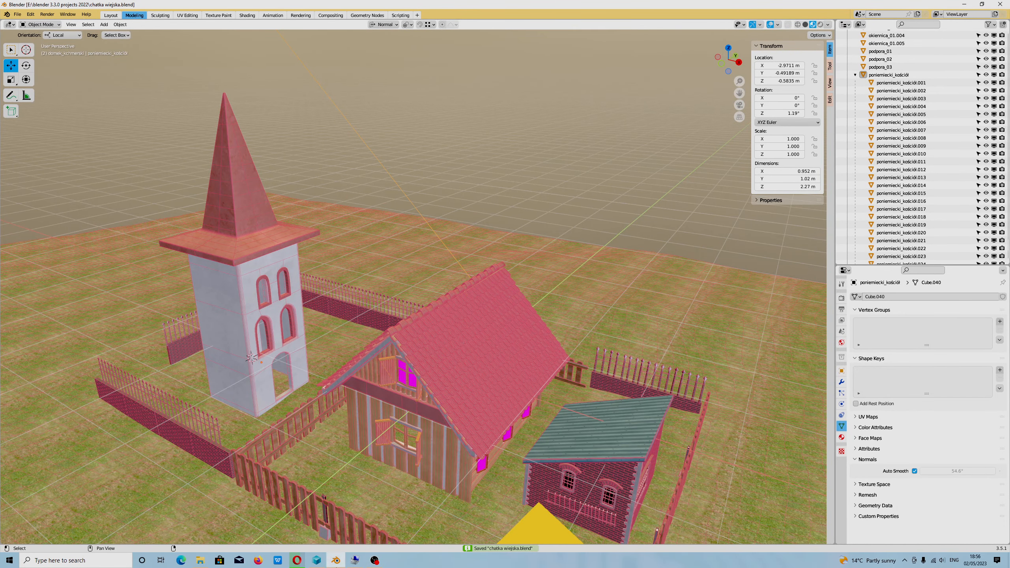
Switch to System Informer and open its system information window.
{"action": "left_click", "coordinate": [354, 561]}
{"action": "left_click", "coordinate": [352, 13]}
{"action": "right_click", "coordinate": [413, 560]}
{"action": "left_click", "coordinate": [441, 525]}
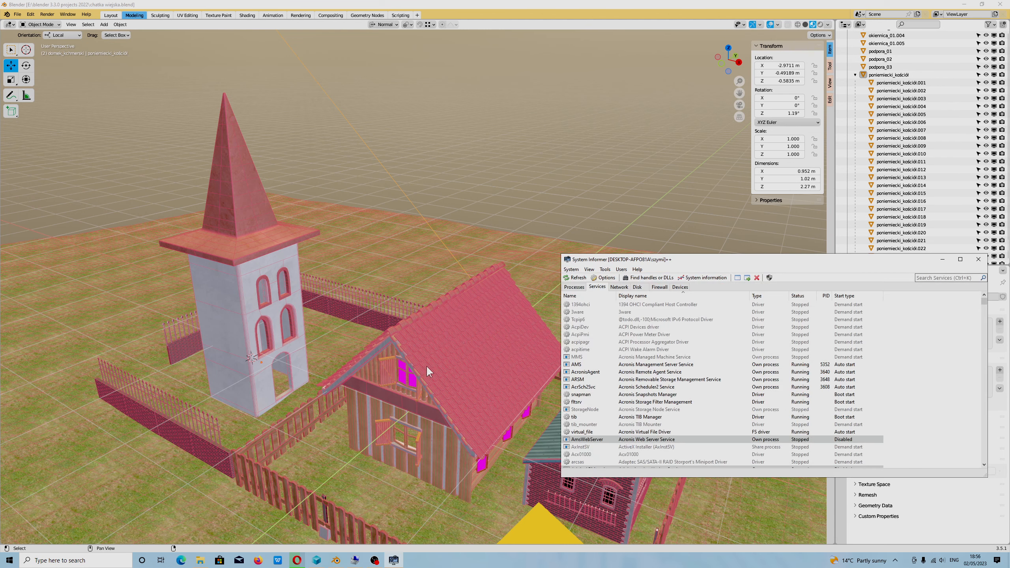
{"action": "left_click", "coordinate": [695, 279]}
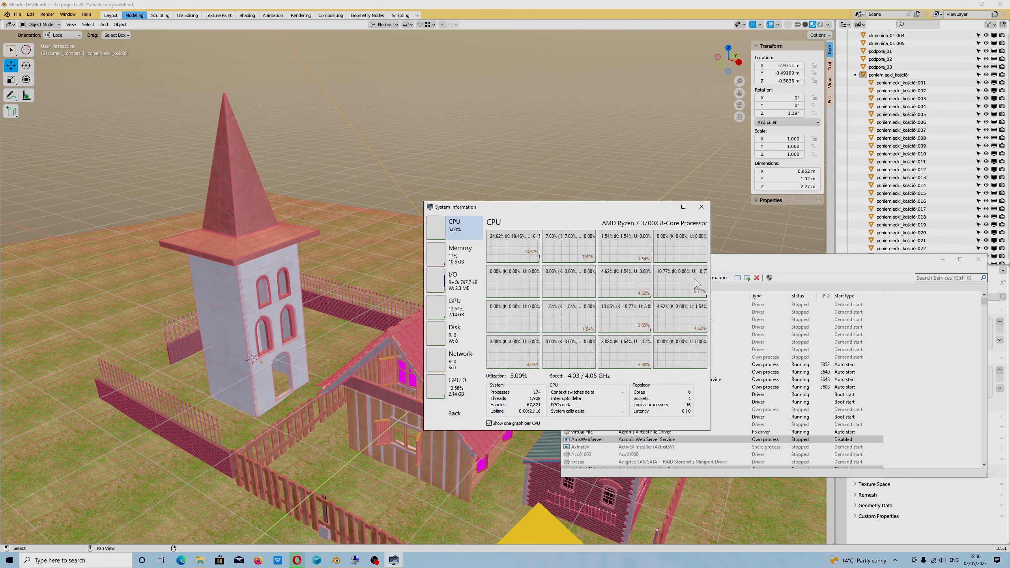
Examine the I/O, GPU, memory and CPU usage graphs and minimise both System Informer windows.
{"action": "left_click", "coordinate": [460, 274]}
{"action": "left_click", "coordinate": [461, 306]}
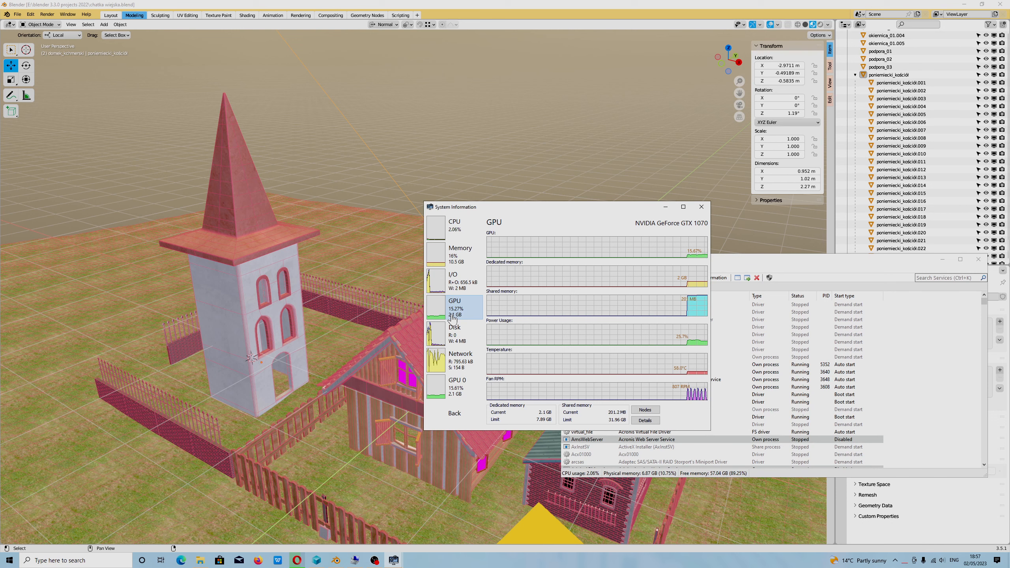
{"action": "left_click", "coordinate": [463, 263]}
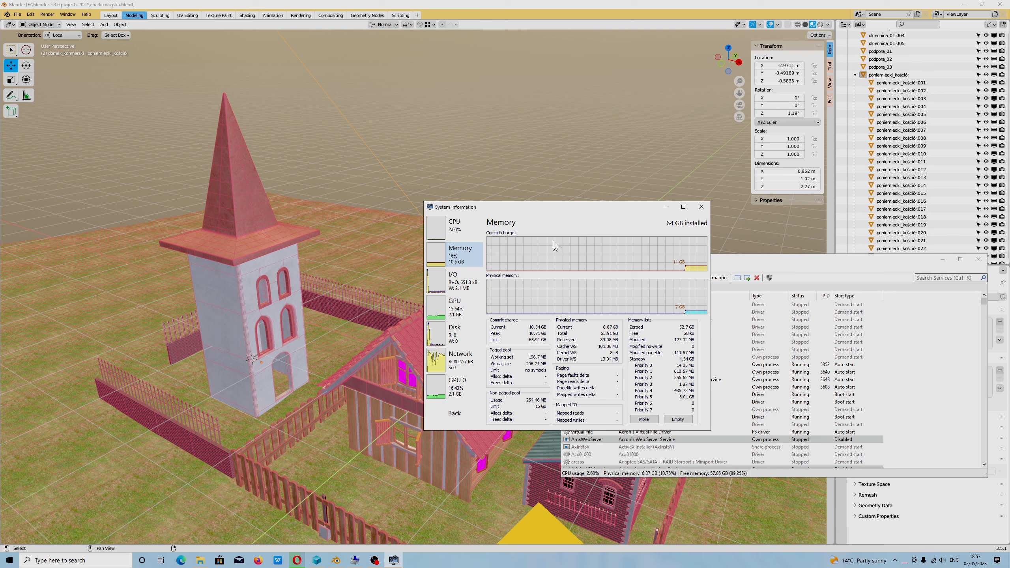
{"action": "left_click", "coordinate": [455, 227]}
{"action": "left_click", "coordinate": [459, 257]}
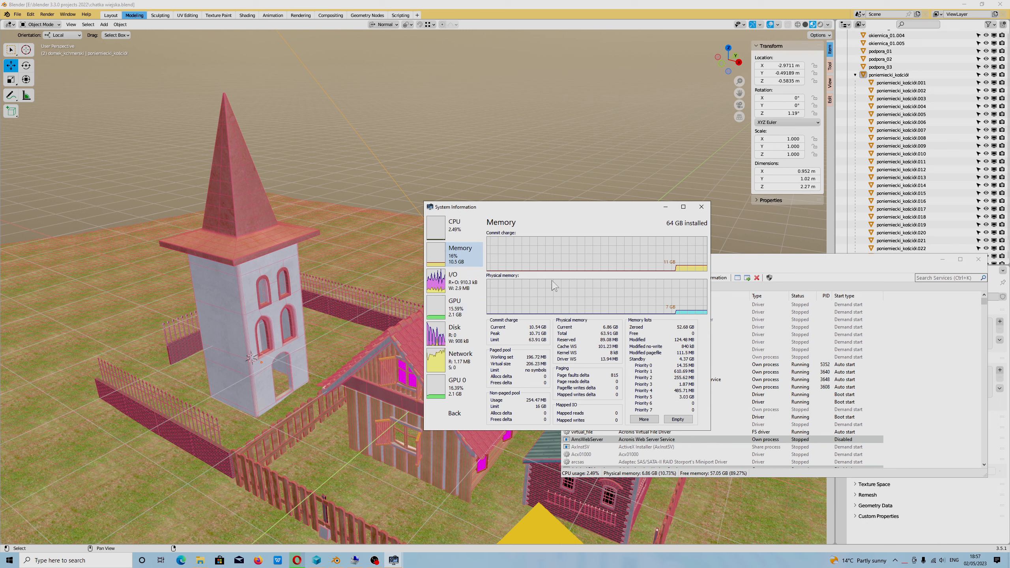
{"action": "left_click", "coordinate": [665, 207]}
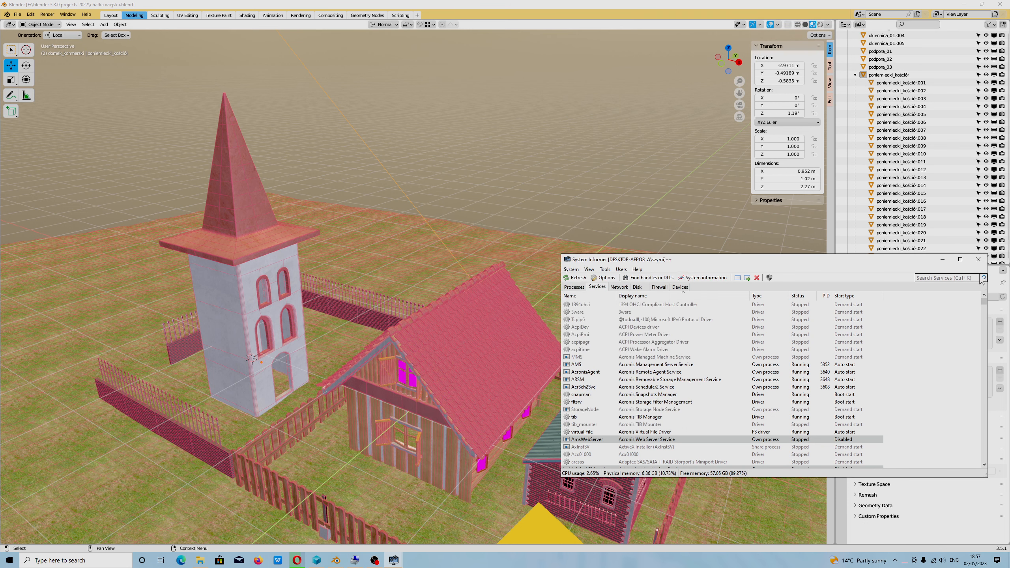
{"action": "left_click", "coordinate": [942, 258]}
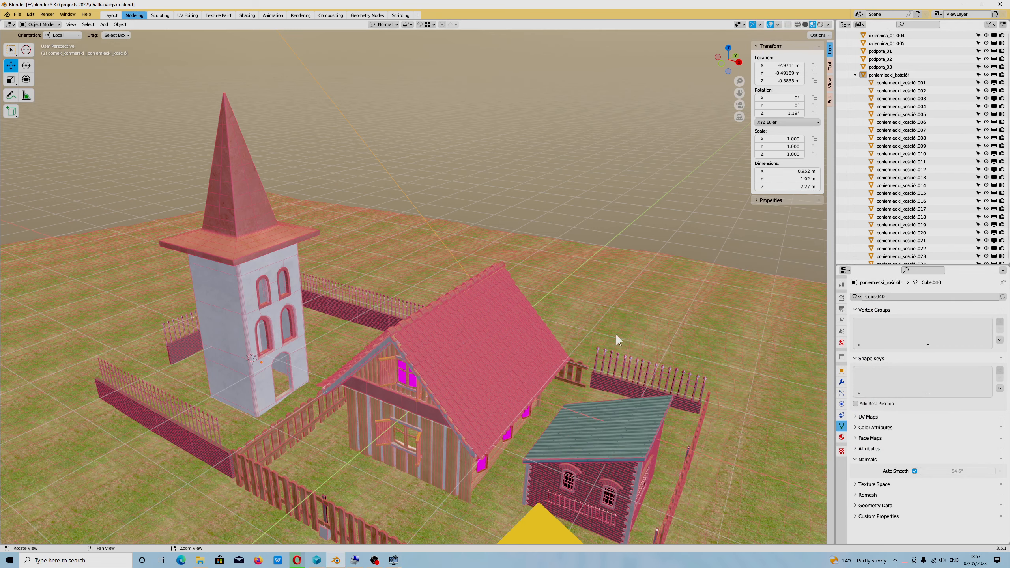
Select the arched window on the cottage's side wall and save the scene file again.
{"action": "mouse_move", "coordinate": [615, 333]}
{"action": "middle_mouse_down"}
{"action": "mouse_move", "coordinate": [590, 312]}
{"action": "mouse_move", "coordinate": [613, 321]}
{"action": "middle_mouse_up"}
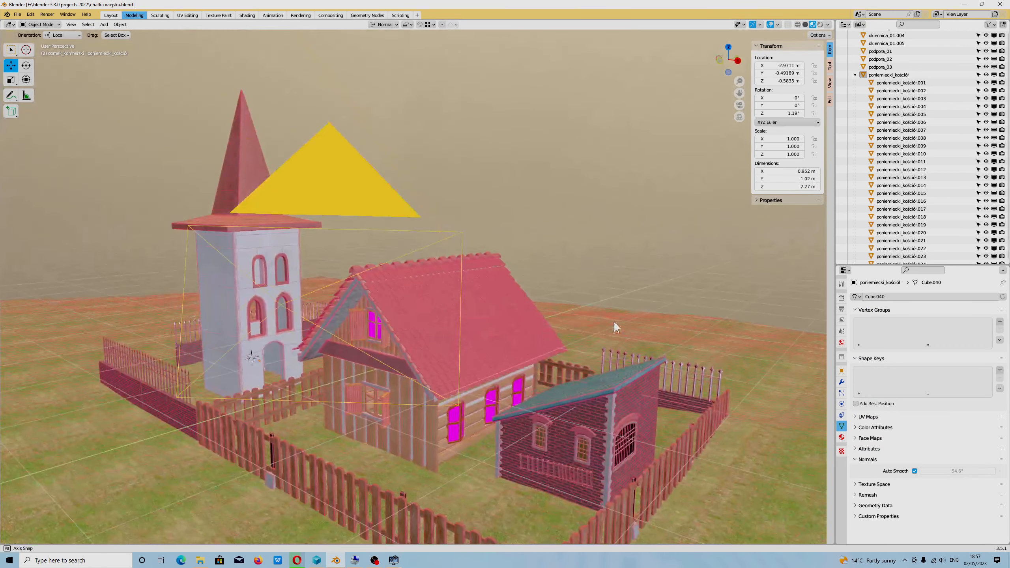
{"action": "left_click", "coordinate": [455, 419]}
{"action": "scroll", "coordinate": [455, 419], "scroll_direction": "down", "scroll_amount": 2}
{"action": "scroll", "coordinate": [455, 419], "scroll_direction": "up", "scroll_amount": 5}
{"action": "middle_click_drag", "start_coordinate": [586, 400], "coordinate": [264, 239]}
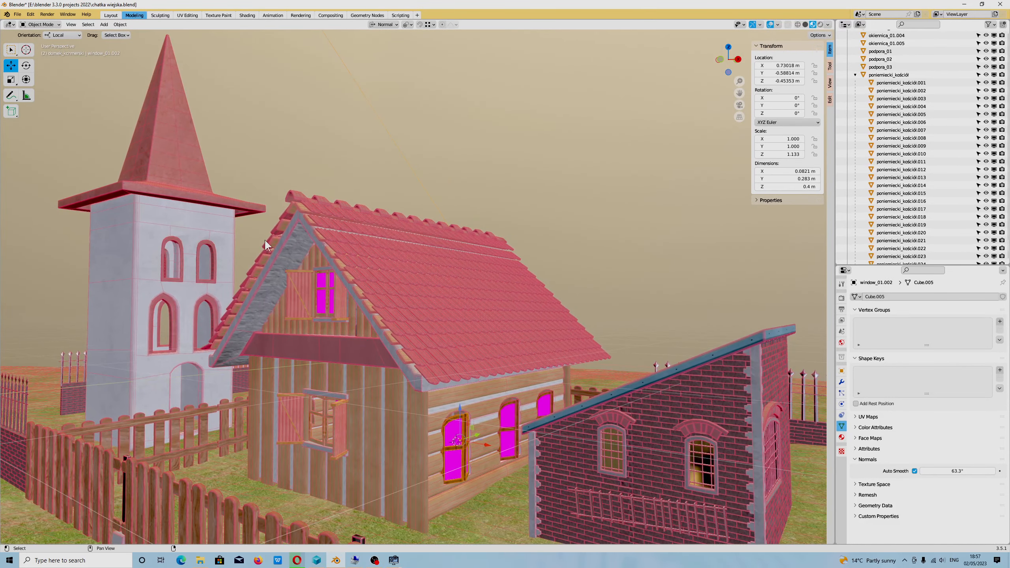
{"action": "left_click", "coordinate": [16, 15]}
{"action": "left_click", "coordinate": [36, 64]}
Select the spiked metal fence section beside the tower and examine its spear tips up close.
{"action": "left_click", "coordinate": [151, 283]}
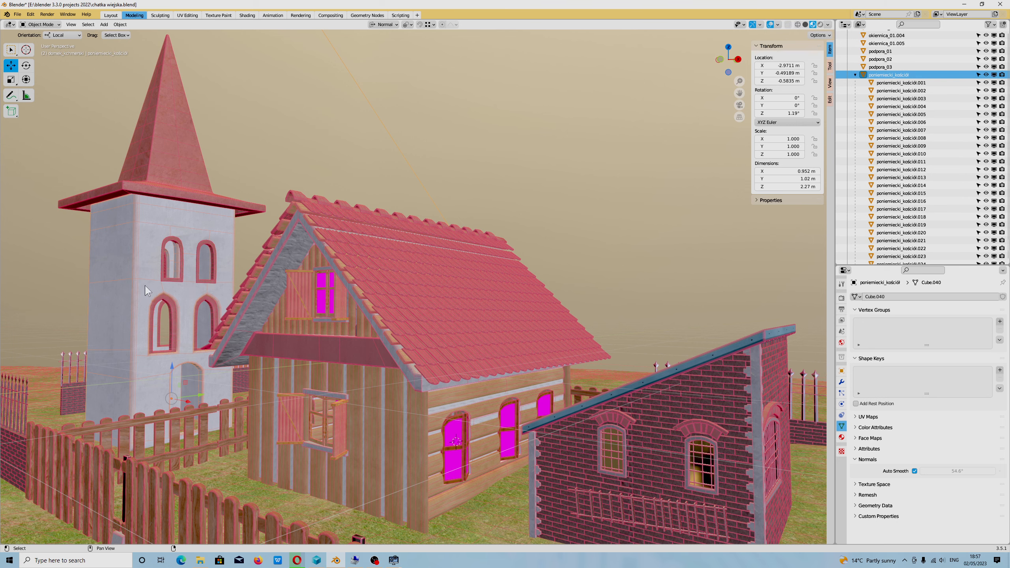
{"action": "left_click", "coordinate": [28, 393]}
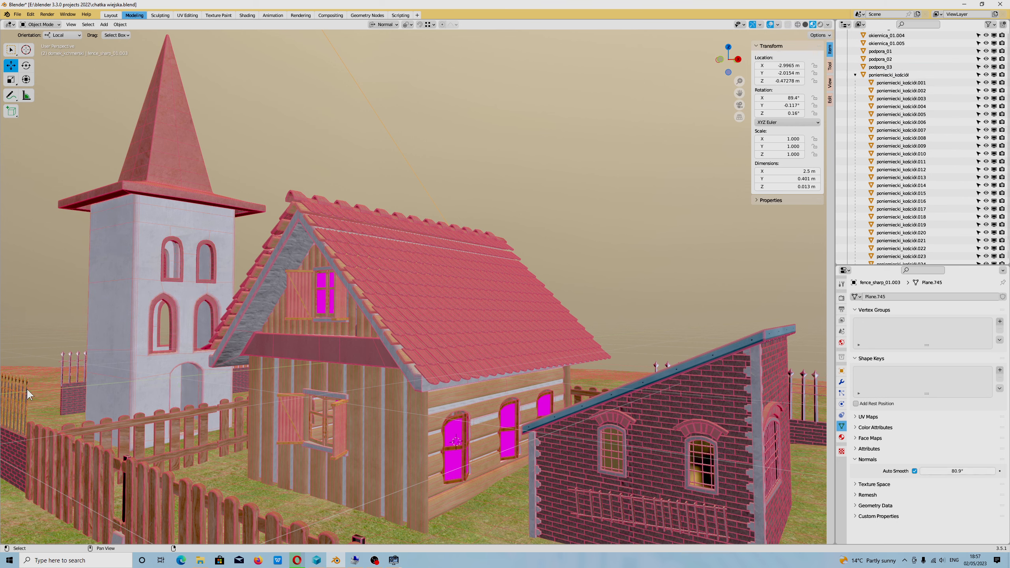
{"action": "middle_click_drag", "start_coordinate": [55, 382], "coordinate": [342, 381]}
{"action": "scroll", "coordinate": [342, 381], "scroll_direction": "up", "scroll_amount": 4}
{"action": "scroll", "coordinate": [317, 372], "scroll_direction": "down", "scroll_amount": 3}
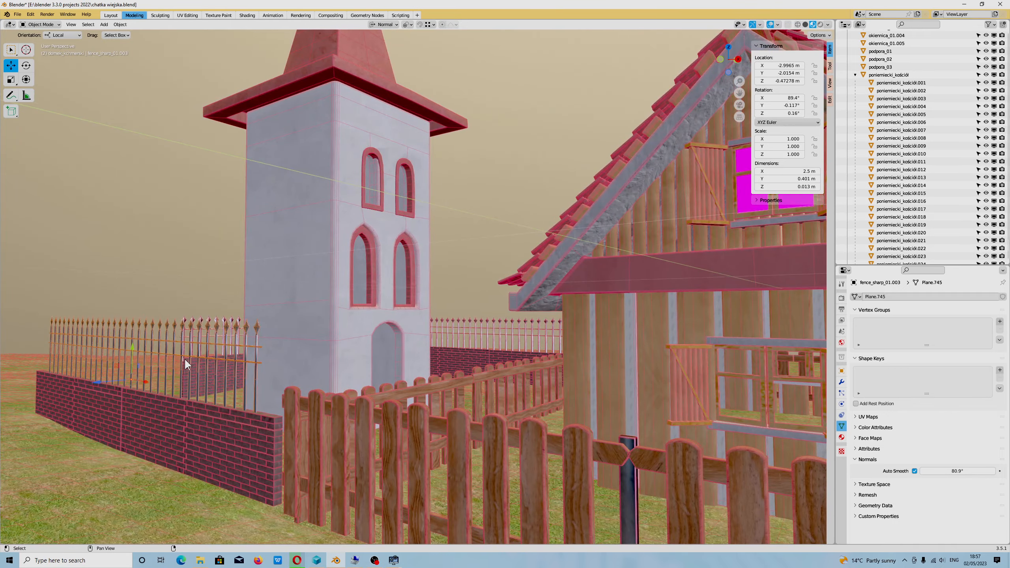
{"action": "scroll", "coordinate": [185, 360], "scroll_direction": "up", "scroll_amount": 5}
{"action": "middle_click_drag", "start_coordinate": [258, 338], "coordinate": [223, 314]}
{"action": "right_click", "coordinate": [323, 265], "text": "shift"}
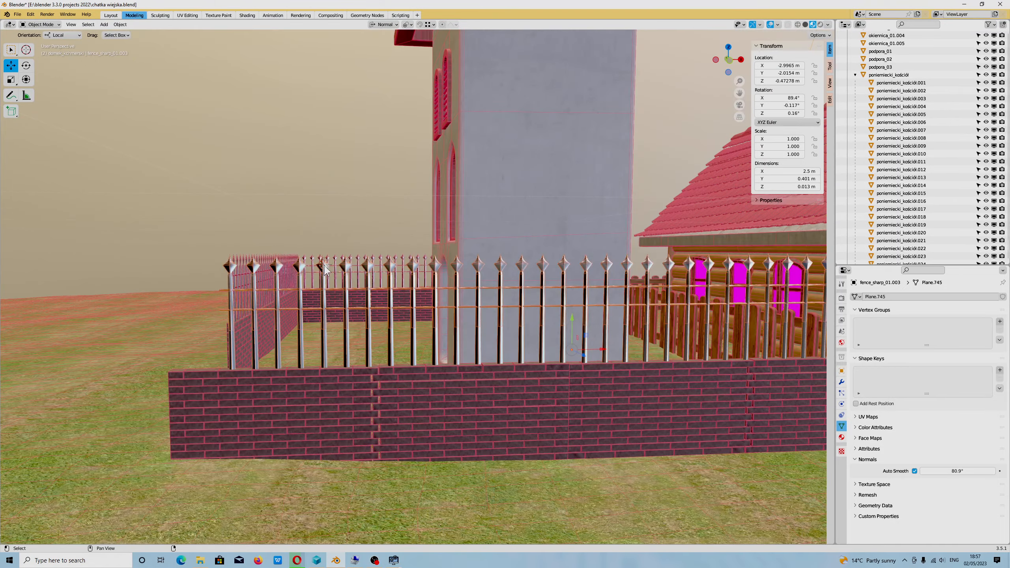
{"action": "scroll", "coordinate": [323, 265], "scroll_direction": "up", "scroll_amount": 10}
{"action": "middle_click_drag", "start_coordinate": [339, 289], "coordinate": [299, 289]}
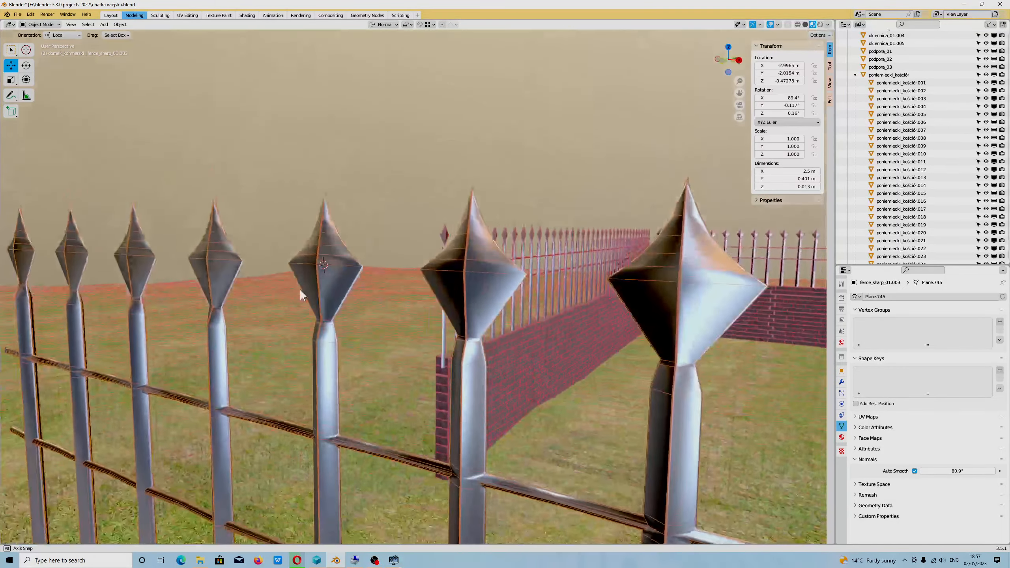
Examine the smooth shading of the fence spikes at the end nearest the tower's arched doorway.
{"action": "scroll", "coordinate": [318, 315], "scroll_direction": "down", "scroll_amount": 7}
{"action": "middle_click_drag", "start_coordinate": [457, 337], "coordinate": [99, 340], "text": "shift"}
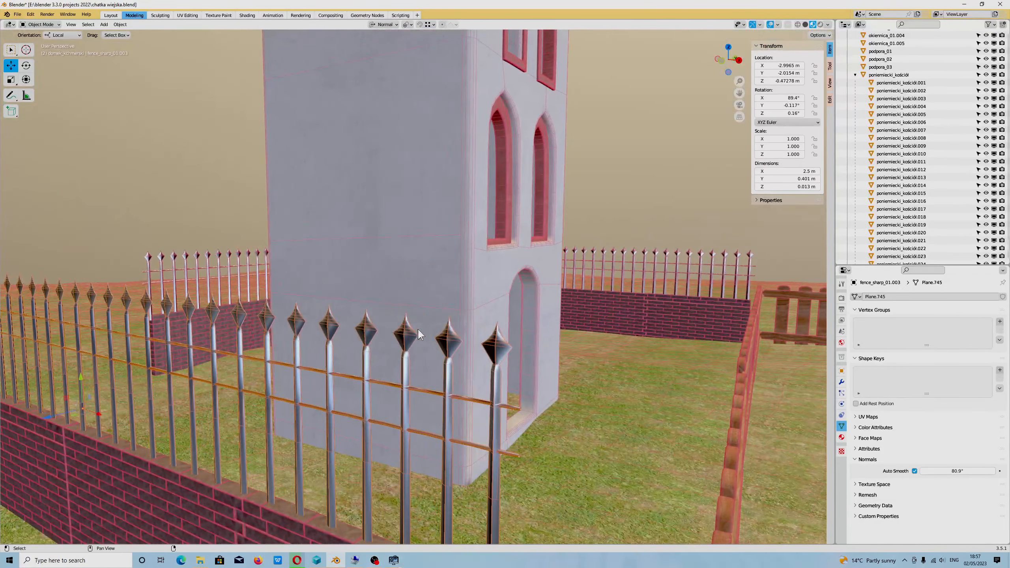
{"action": "scroll", "coordinate": [418, 329], "scroll_direction": "up", "scroll_amount": 3}
{"action": "middle_click_drag", "start_coordinate": [418, 329], "coordinate": [270, 346], "text": "shift"}
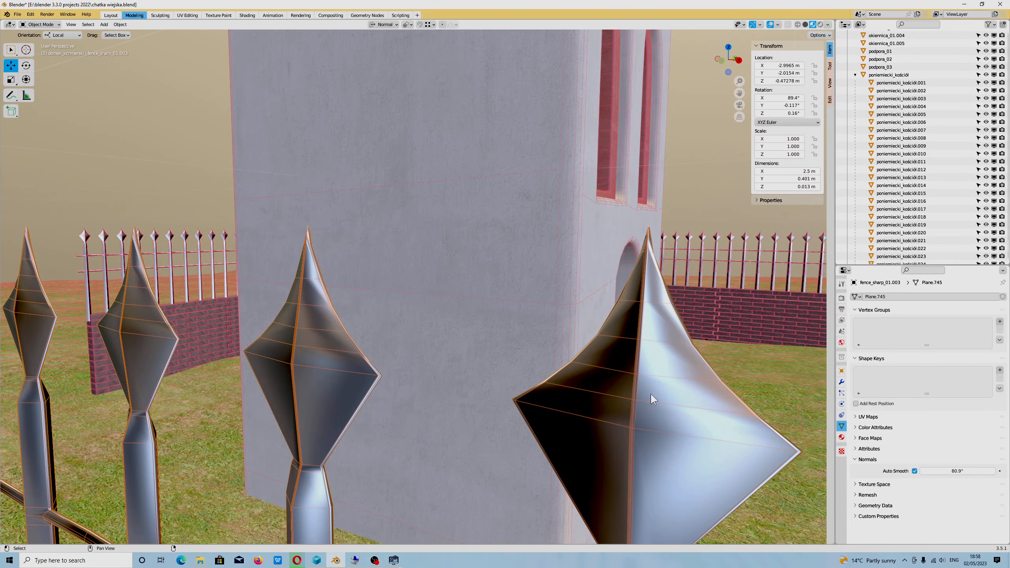
{"action": "scroll", "coordinate": [650, 394], "scroll_direction": "down", "scroll_amount": 6}
{"action": "middle_click_drag", "start_coordinate": [684, 426], "coordinate": [449, 503], "text": "shift"}
{"action": "scroll", "coordinate": [459, 399], "scroll_direction": "up", "scroll_amount": 2}
{"action": "scroll", "coordinate": [459, 399], "scroll_direction": "up", "scroll_amount": 4}
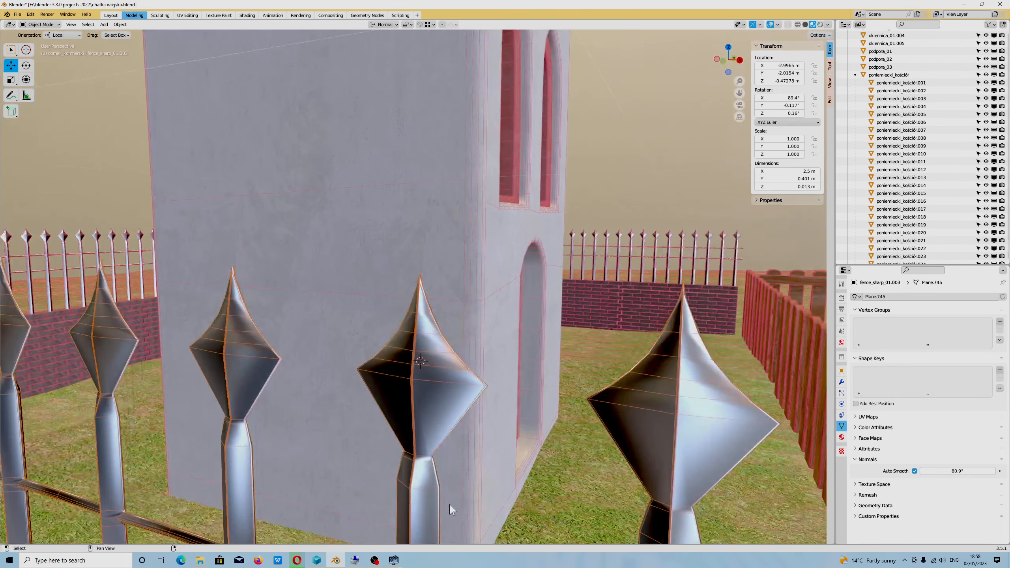
{"action": "left_click", "coordinate": [375, 560]}
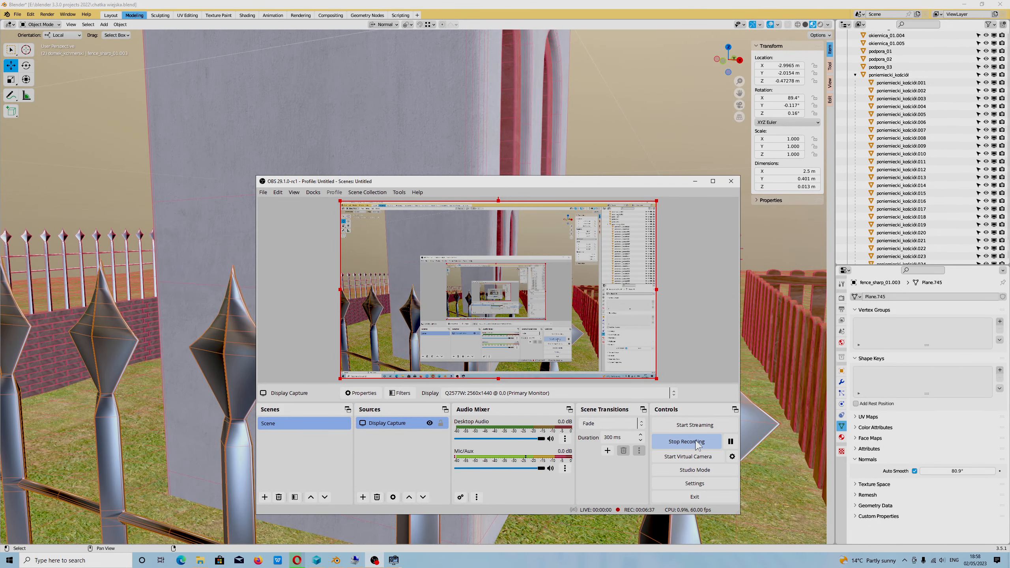